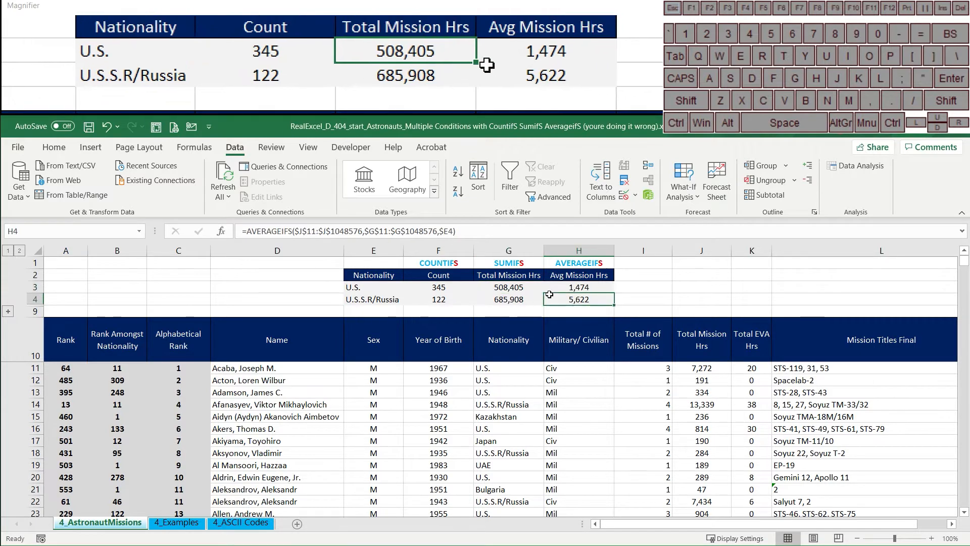
Look over the SUMIFS totals in G3 and G4, and expand the collapsed row group above row 9
click(455, 312)
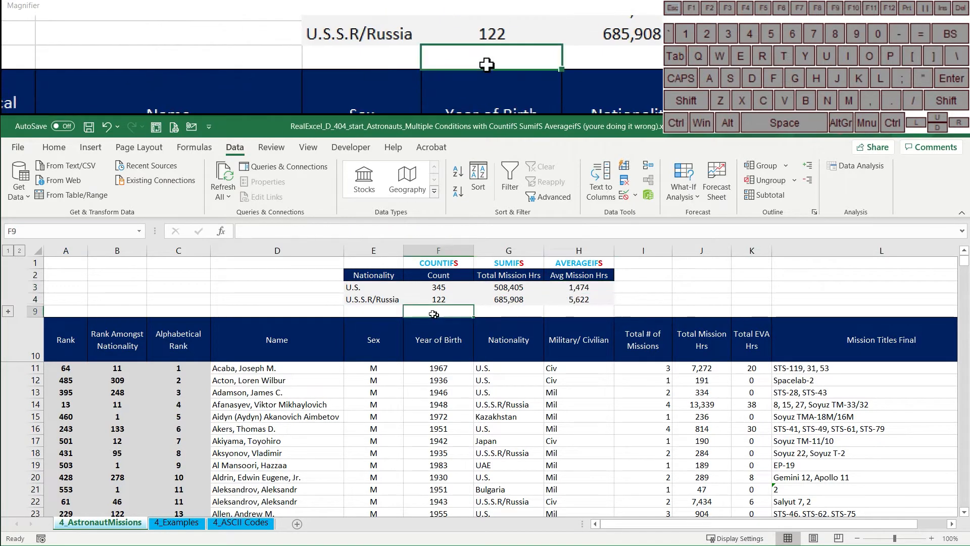
click(531, 301)
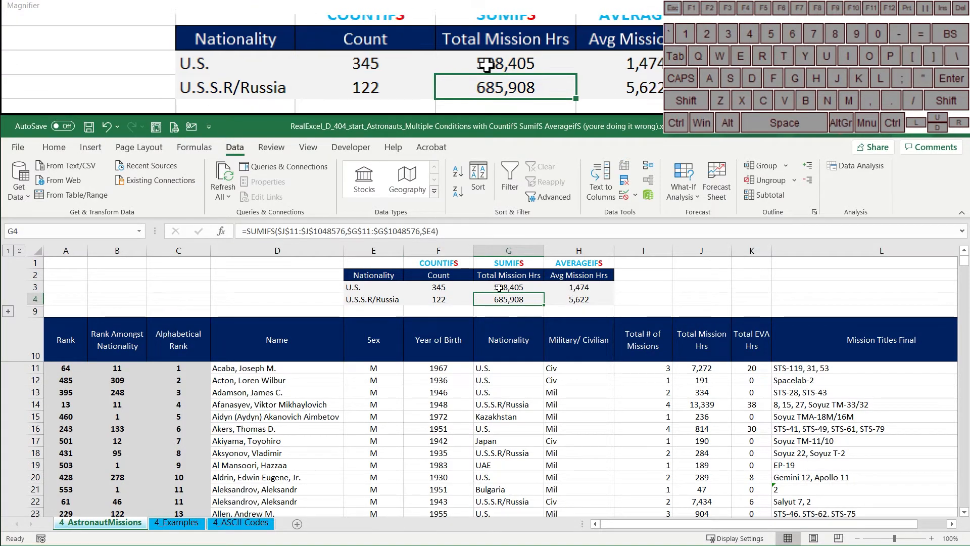
click(499, 288)
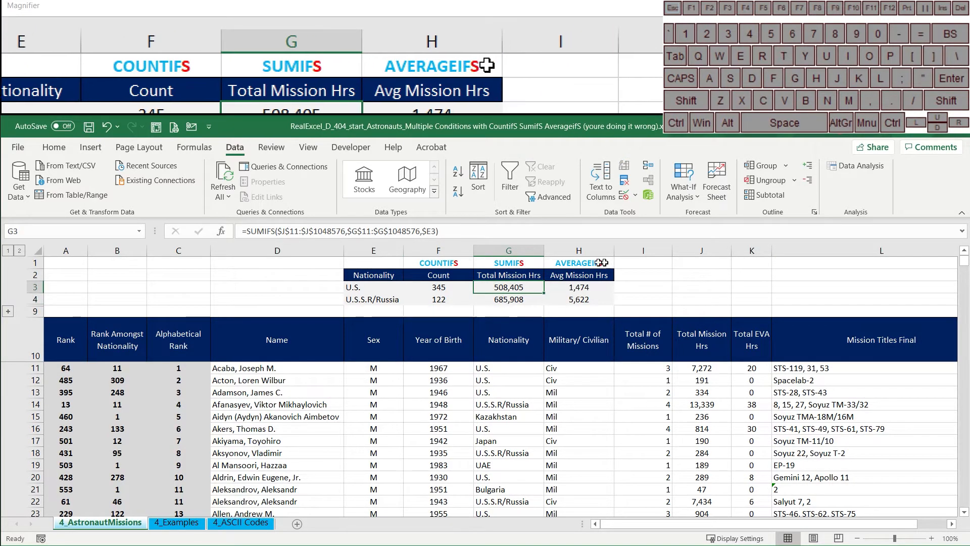
click(538, 299)
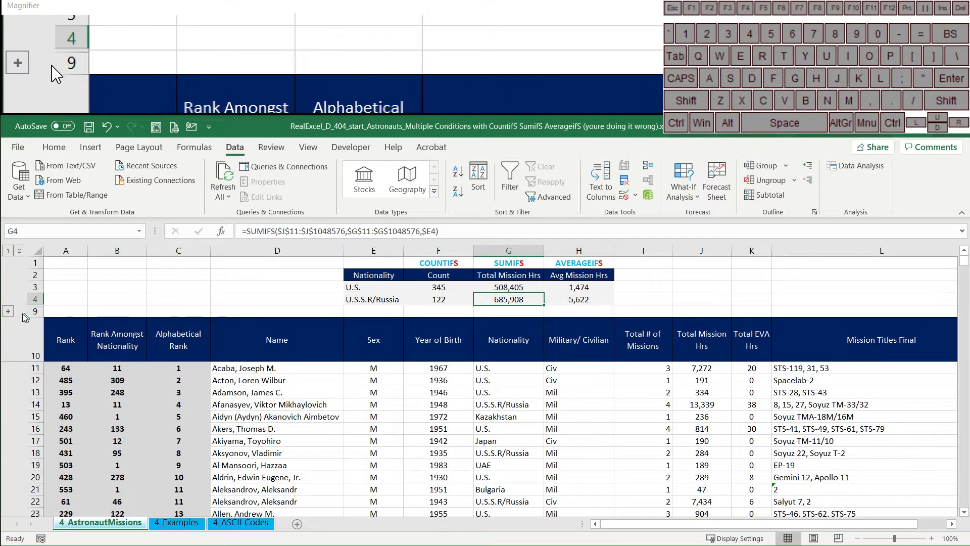
click(8, 313)
click(483, 359)
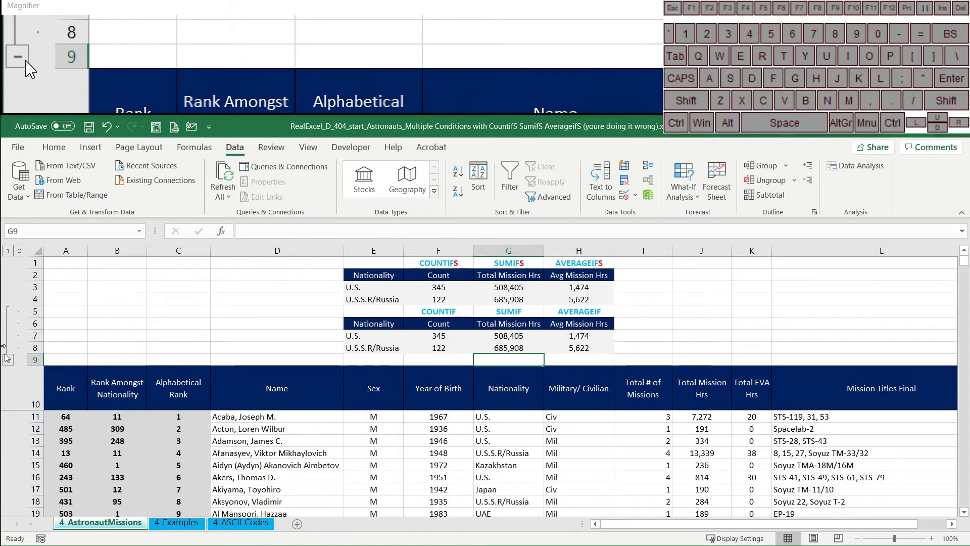
Examine the COUNTIF formula in F7 and the multi-condition summary table in E2:H4
click(482, 336)
click(427, 331)
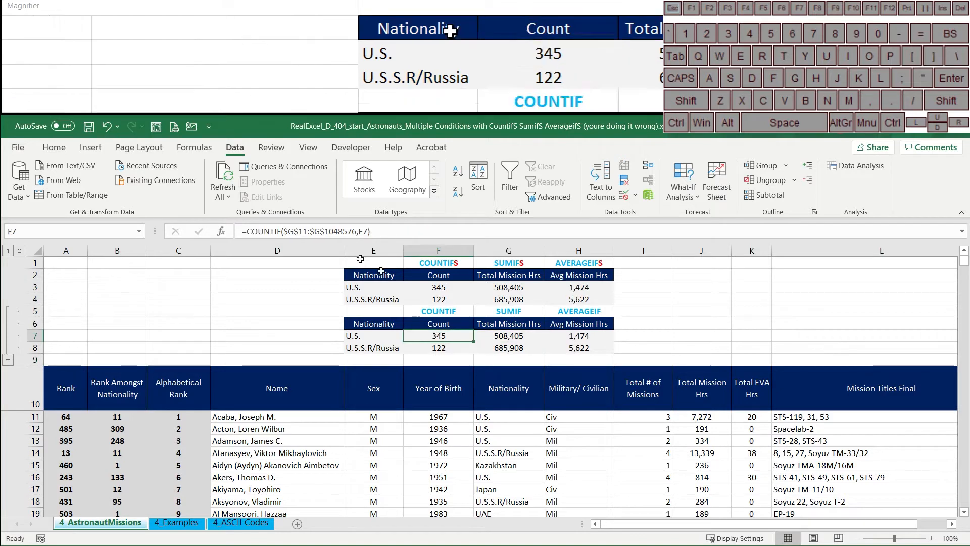
click(268, 236)
key(Escape)
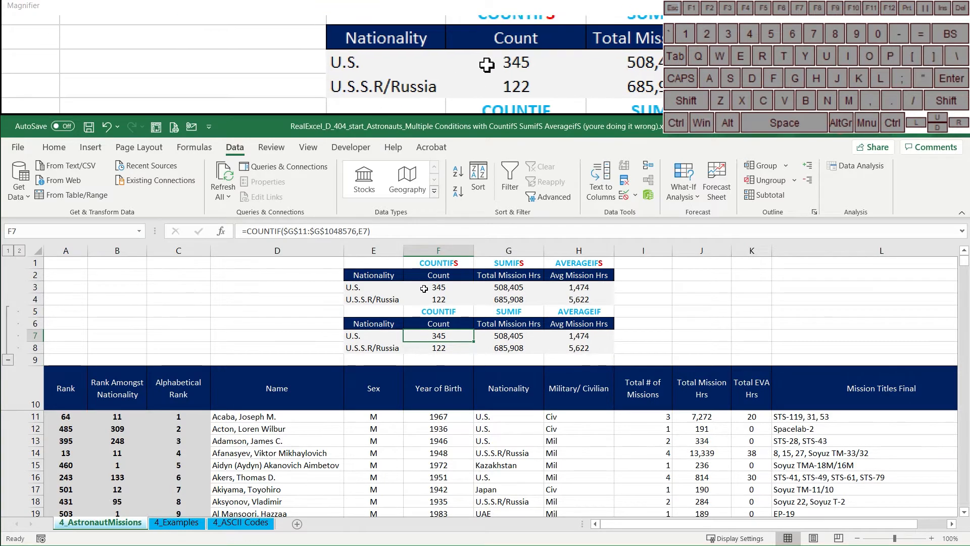
drag(367, 276, 535, 301)
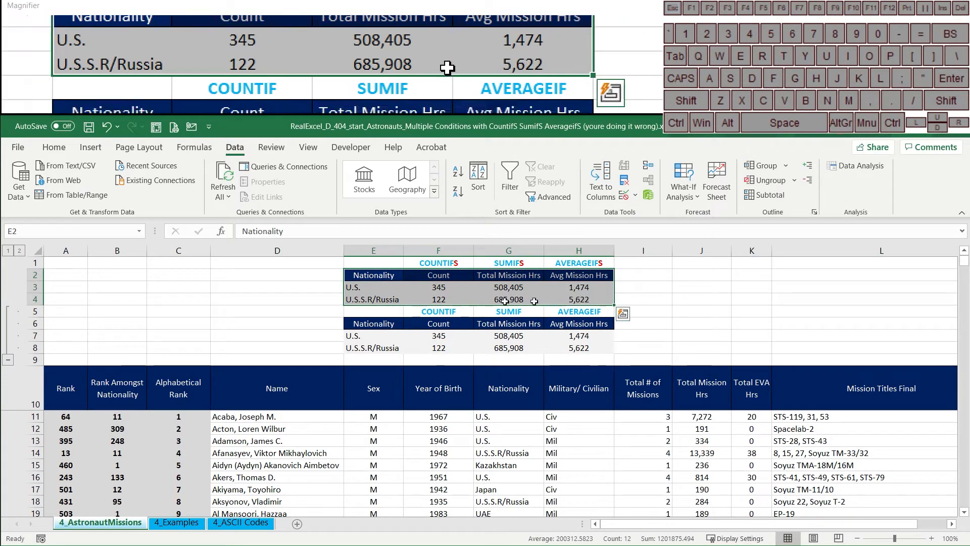
Extend the COUNTIFS formula in F3 with the Sex range $E$11:$E$1048576 and the criterion "F"
click(450, 288)
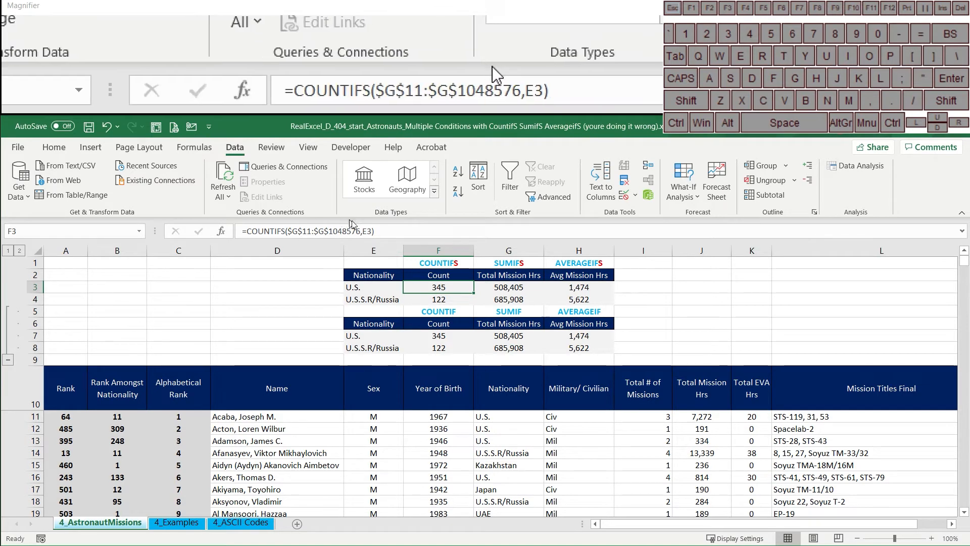
click(372, 231)
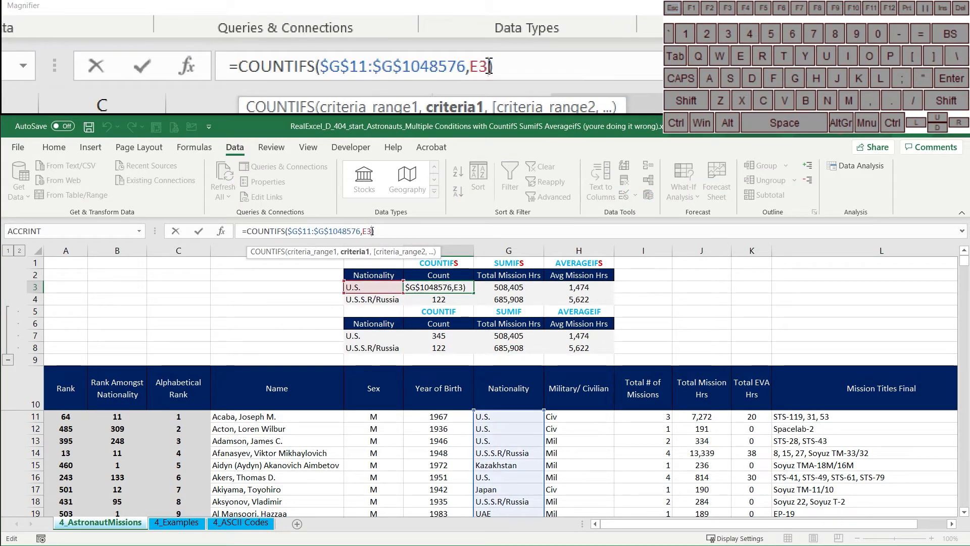
text(,)
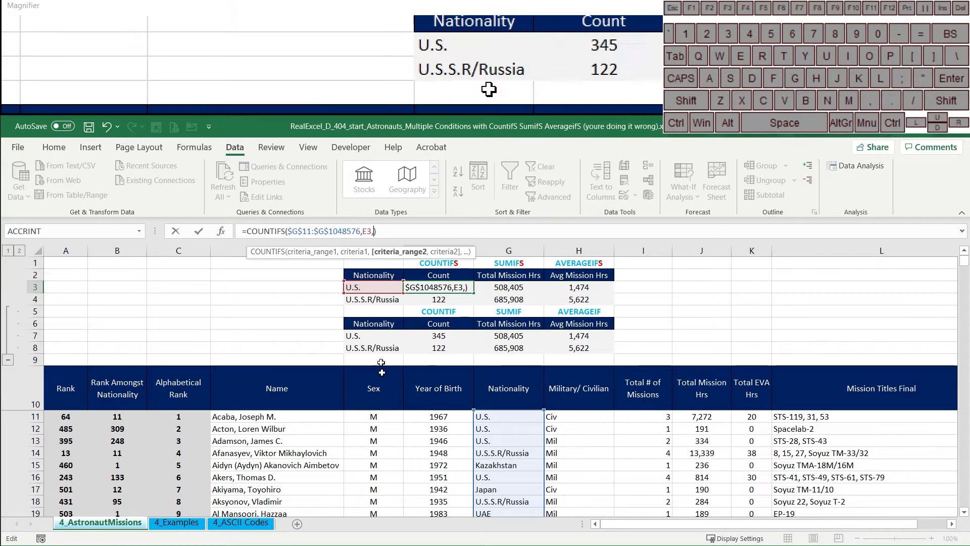
click(374, 416)
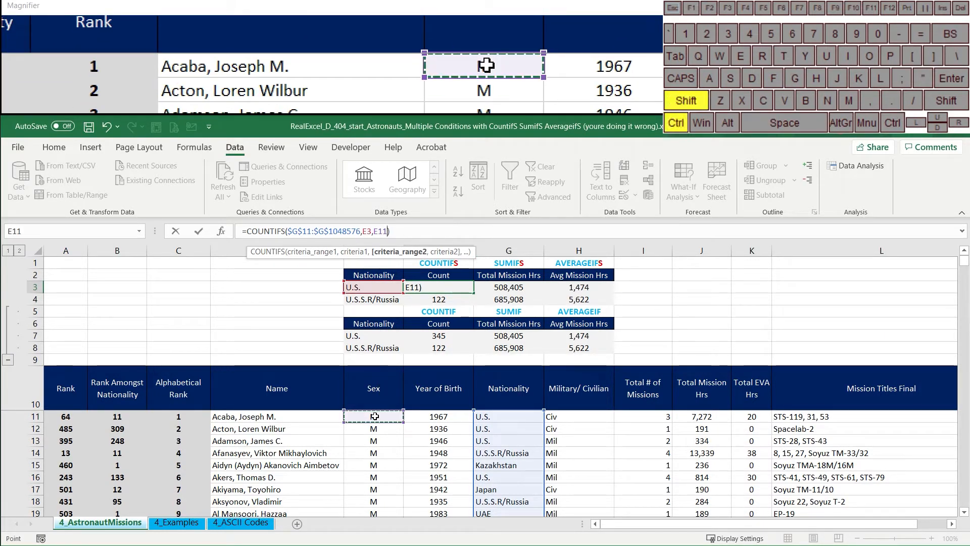
key(ctrl+shift+Down)
key(F4)
text(,)
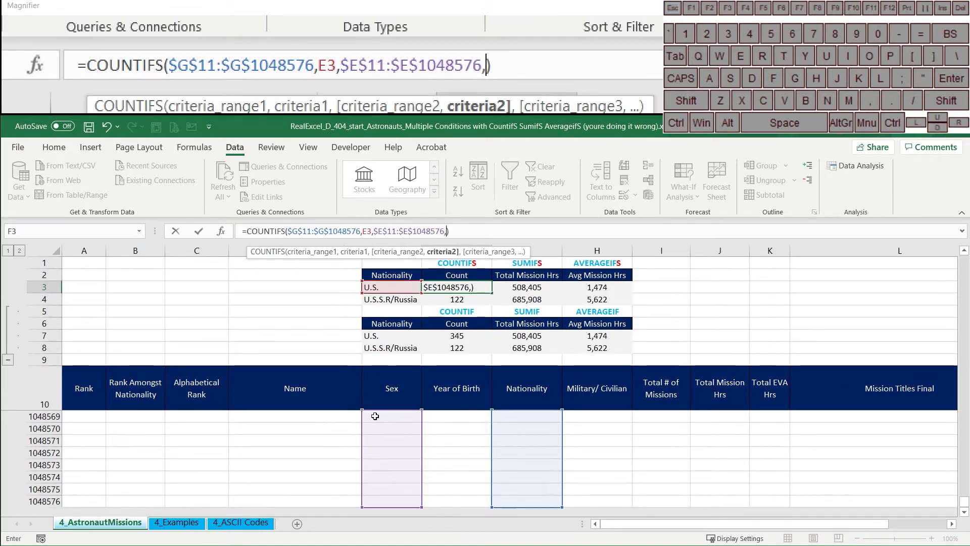
text("F")
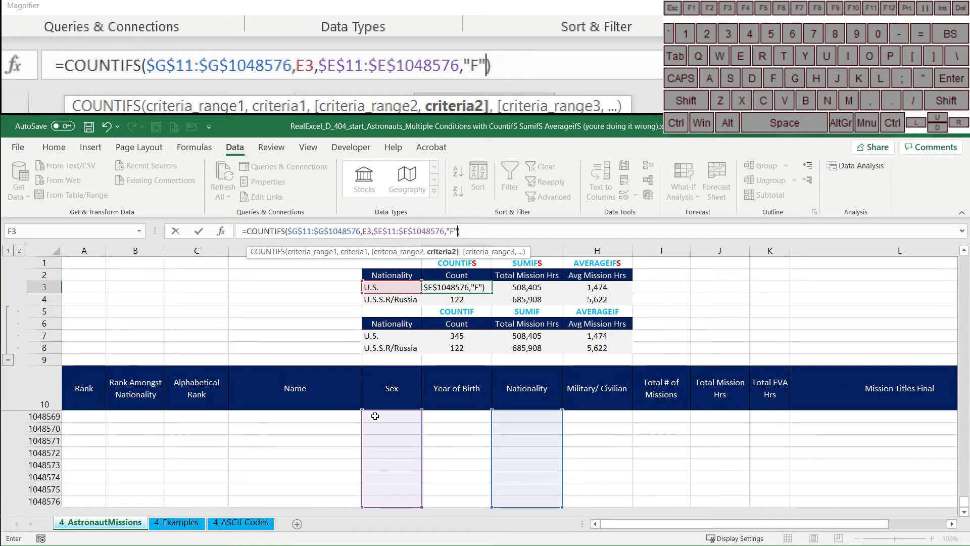
key(Return)
Fill the COUNTIFS formula from F3 down to the U.S.S.R/Russia row in F4
click(393, 397)
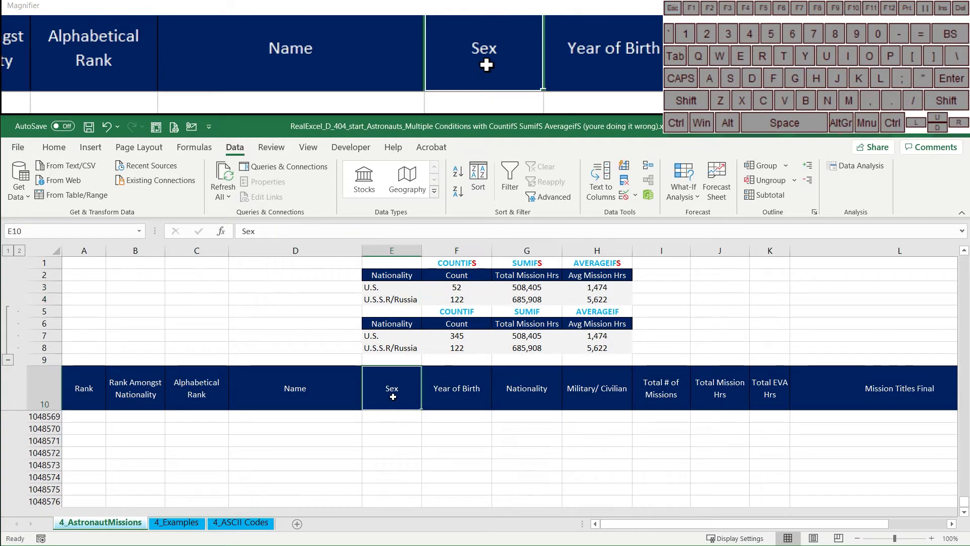
key(Down)
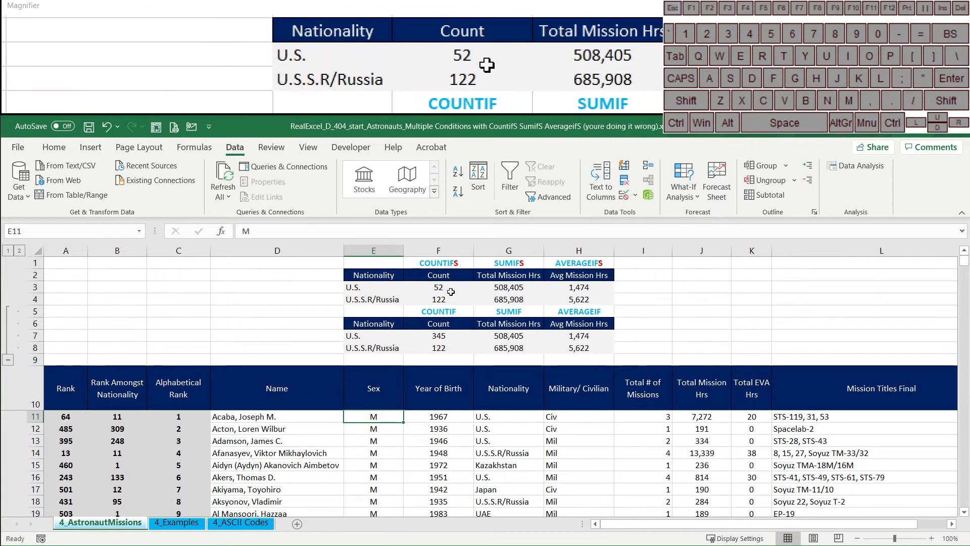
click(451, 292)
drag(474, 293, 470, 302)
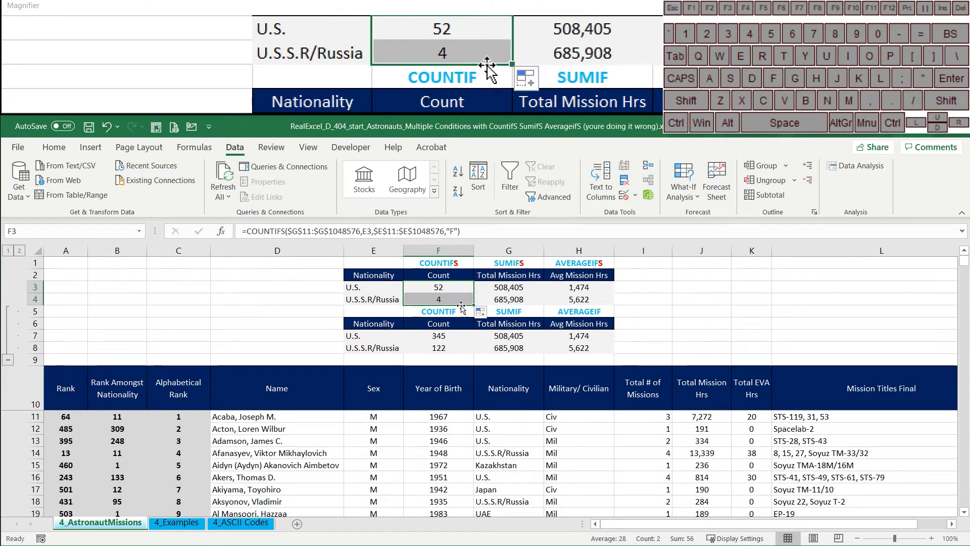
Add the Sex range $E$11:$E$1048576 and the criterion "F" to the SUMIFS formula in G3
click(502, 291)
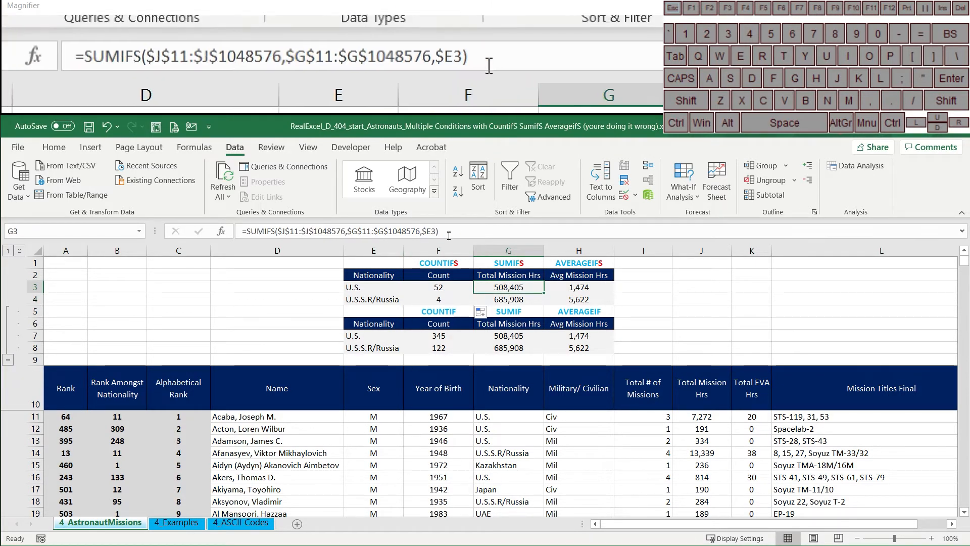
click(438, 231)
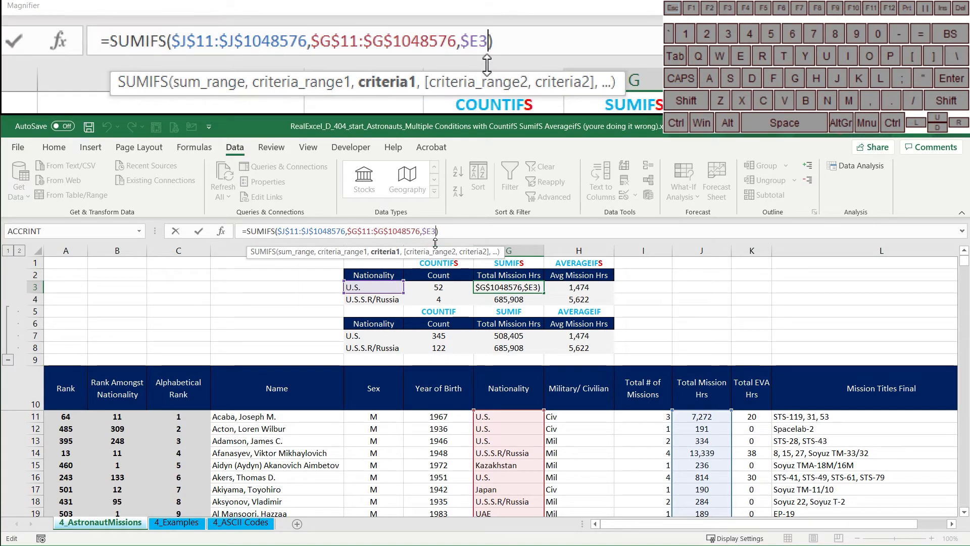
text(,)
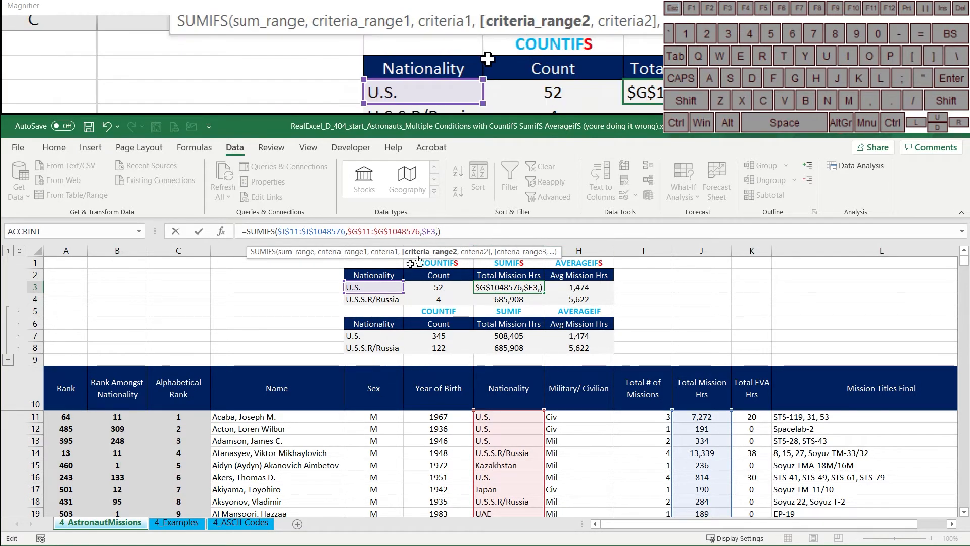
click(379, 416)
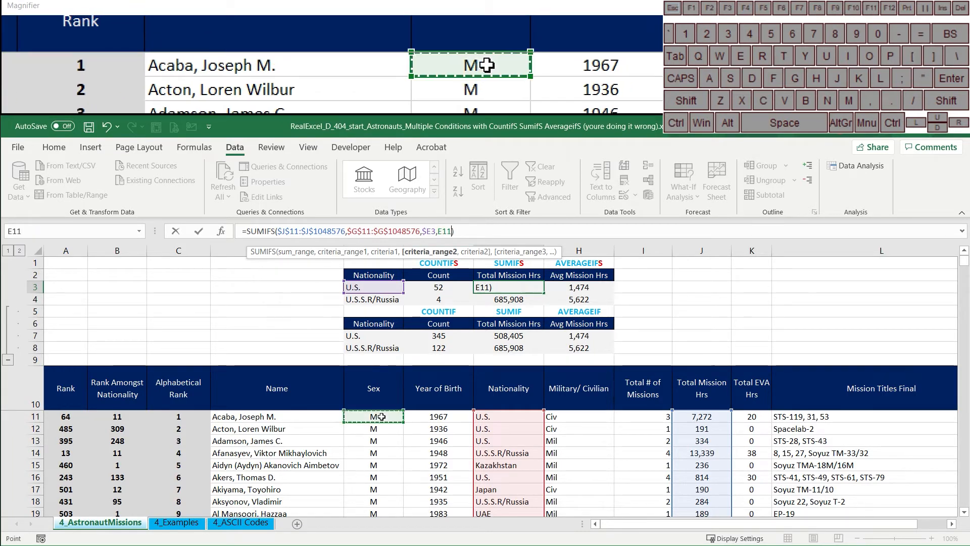
key(ctrl+shift+Down)
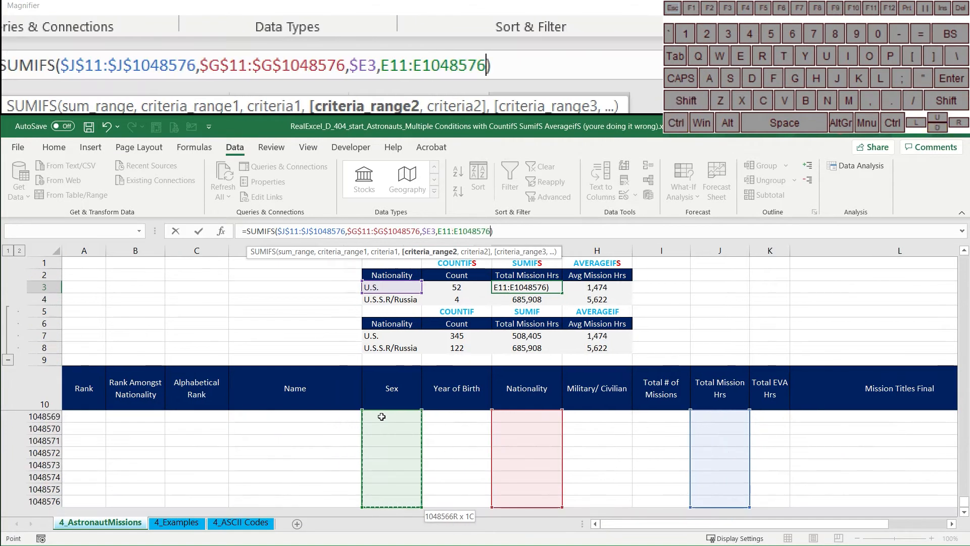
key(F4)
text(,"F")
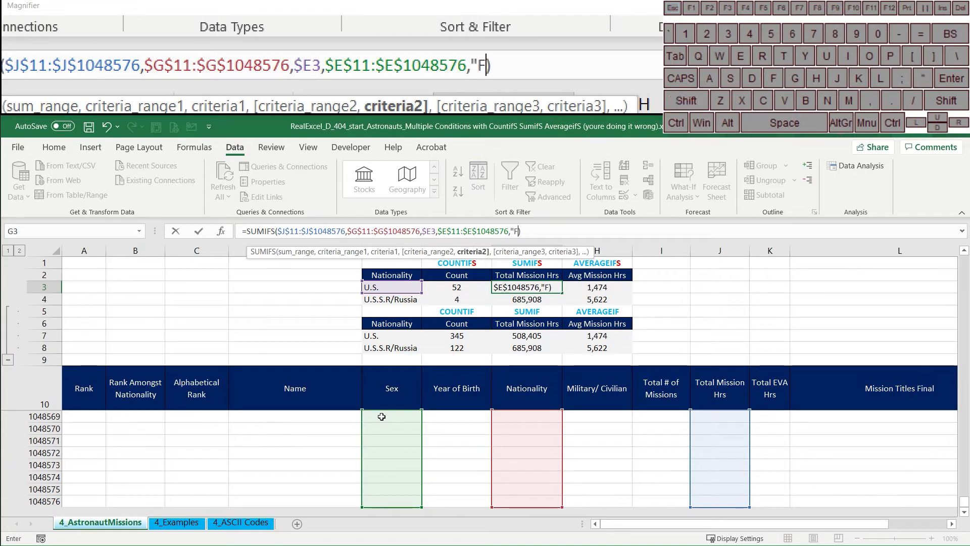
key(Return)
Copy the SUMIFS formula from G3 down to G4 and check the copied formula
click(391, 392)
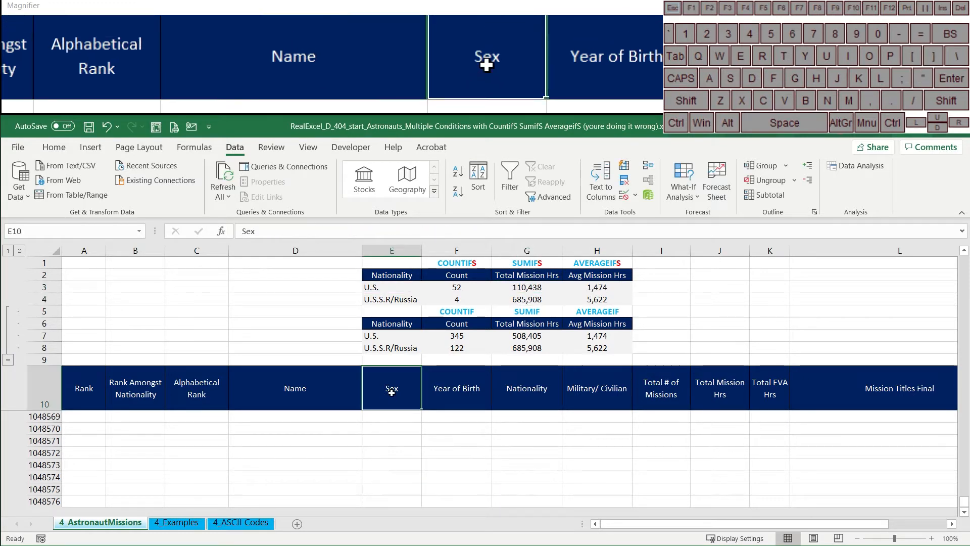
key(Down)
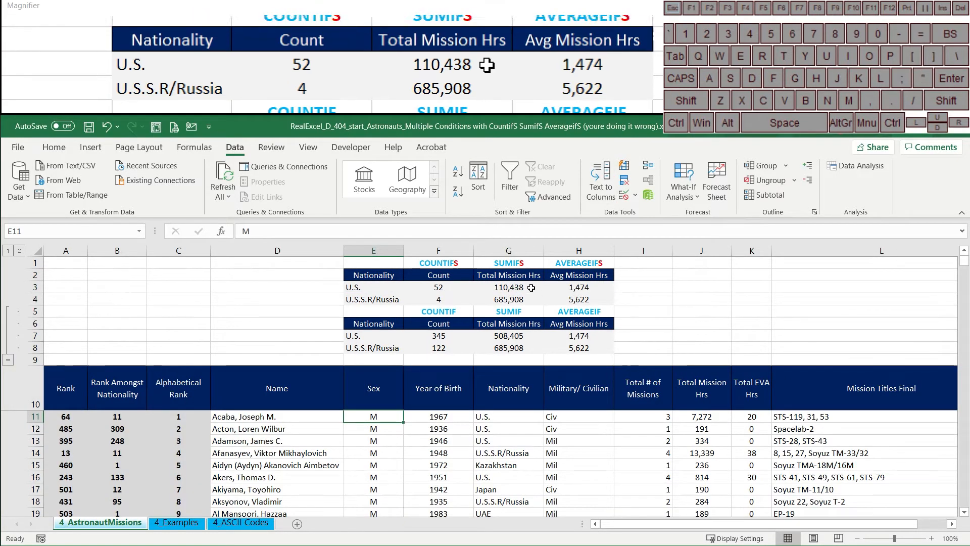
click(531, 288)
drag(544, 292, 541, 303)
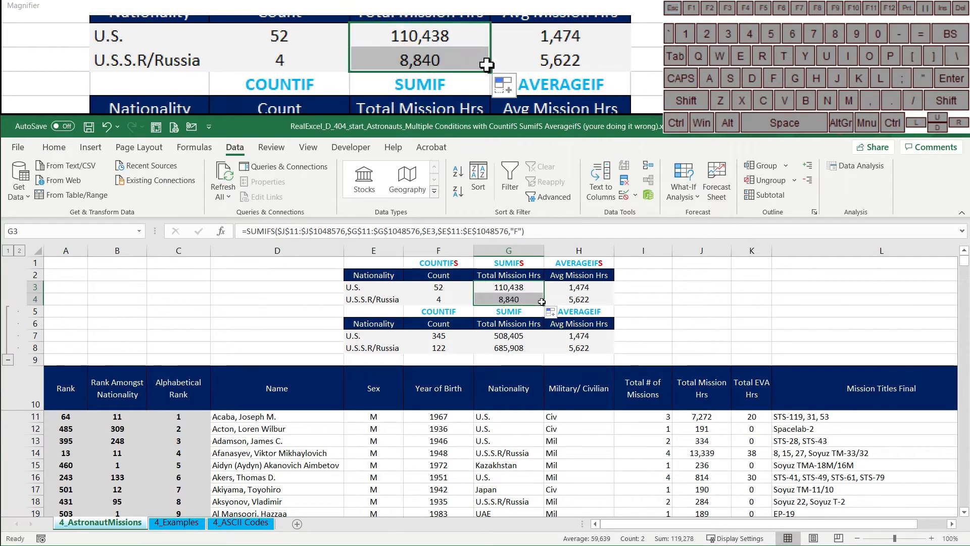
click(521, 304)
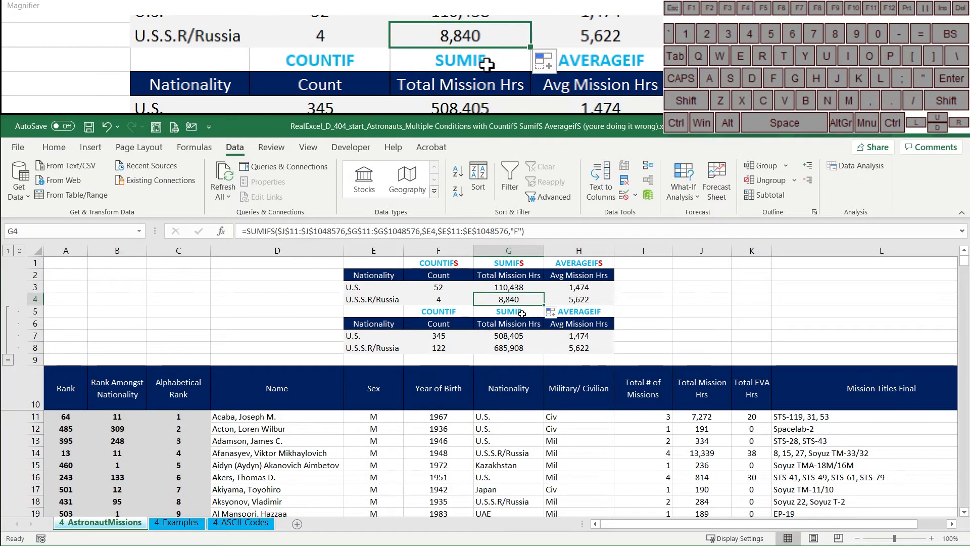
Add $E$11:$E$1048576 with the criterion "F" as a second condition to the AVERAGEIFS formula in H3
click(566, 287)
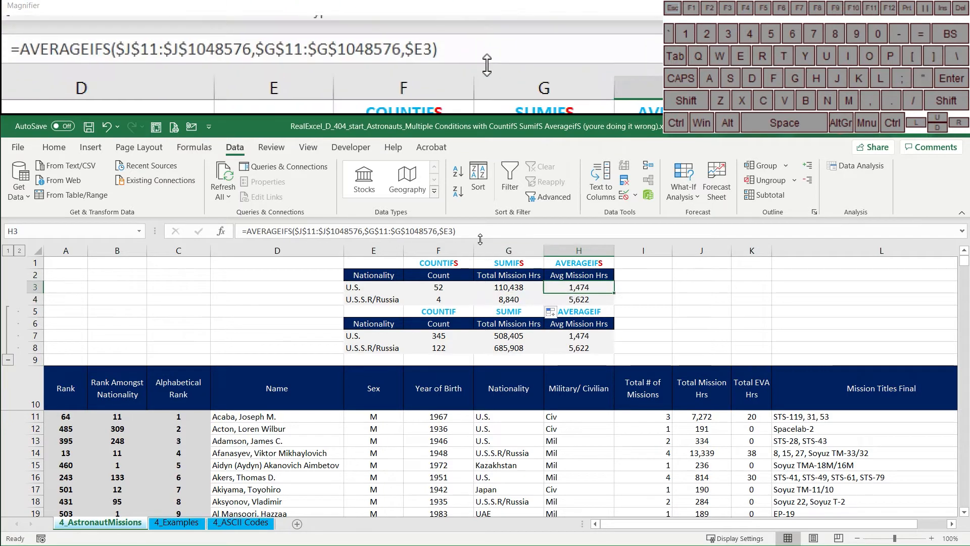
click(454, 231)
text(,)
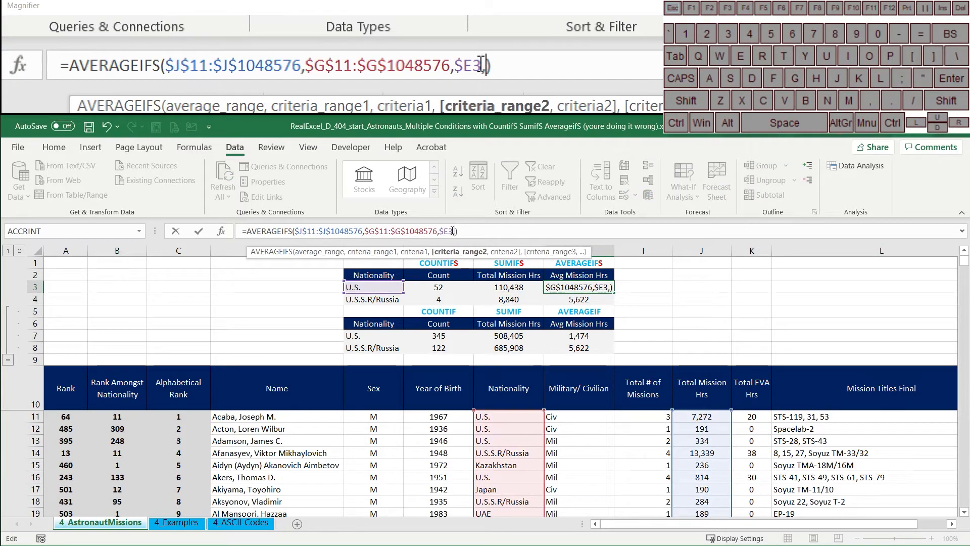
click(374, 417)
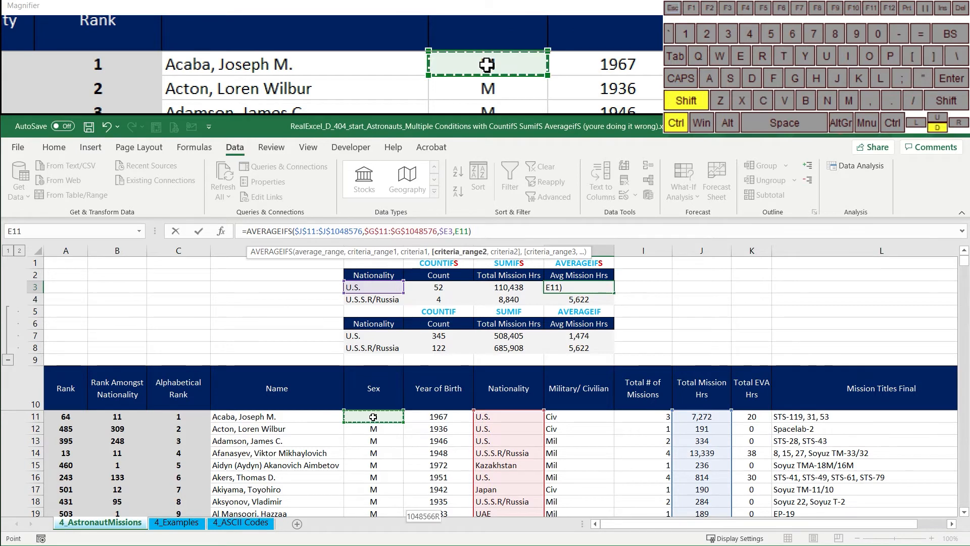
key(ctrl+shift+Down)
key(F4)
text(,"F")
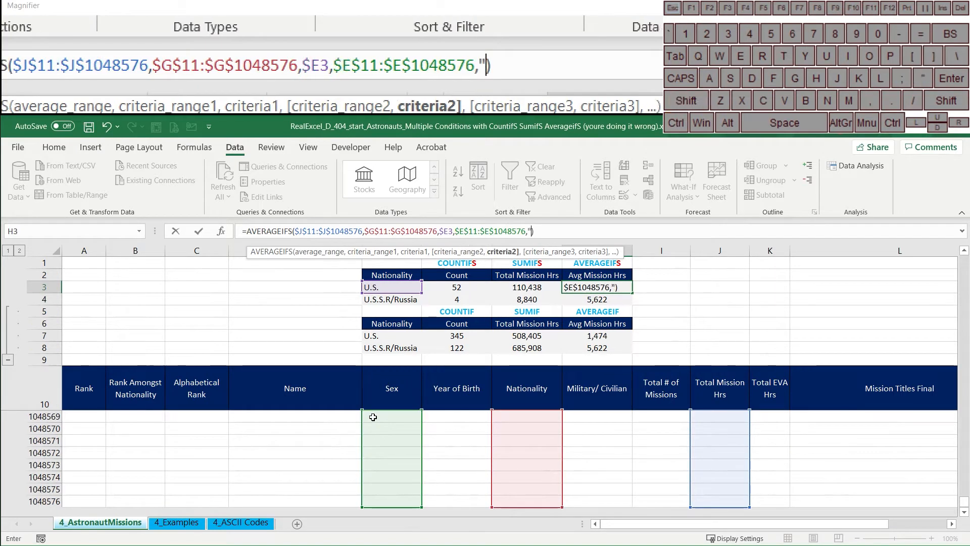
key(Return)
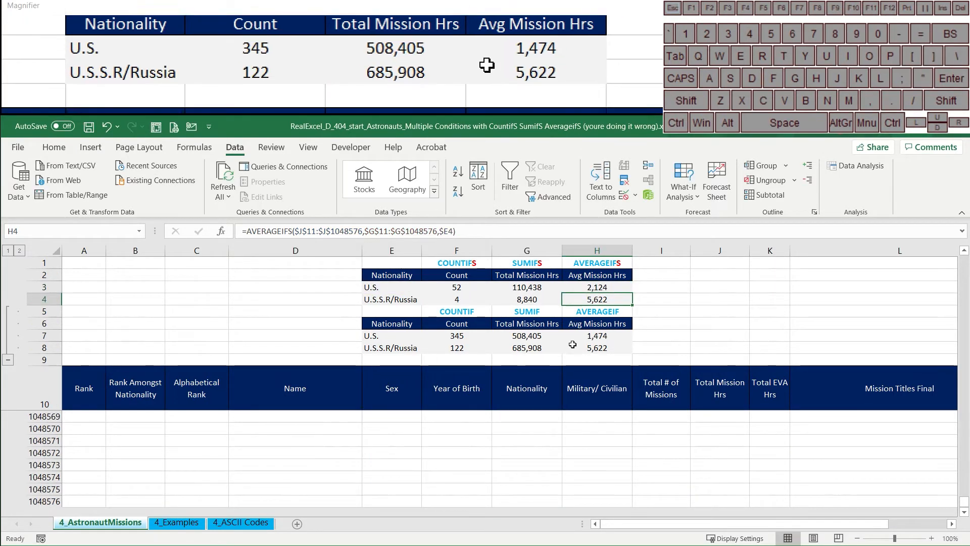
Fill the AVERAGEIFS formula from H3 down to H4, and compare with the COUNTIF formula in F7
click(570, 389)
key(Down)
click(603, 289)
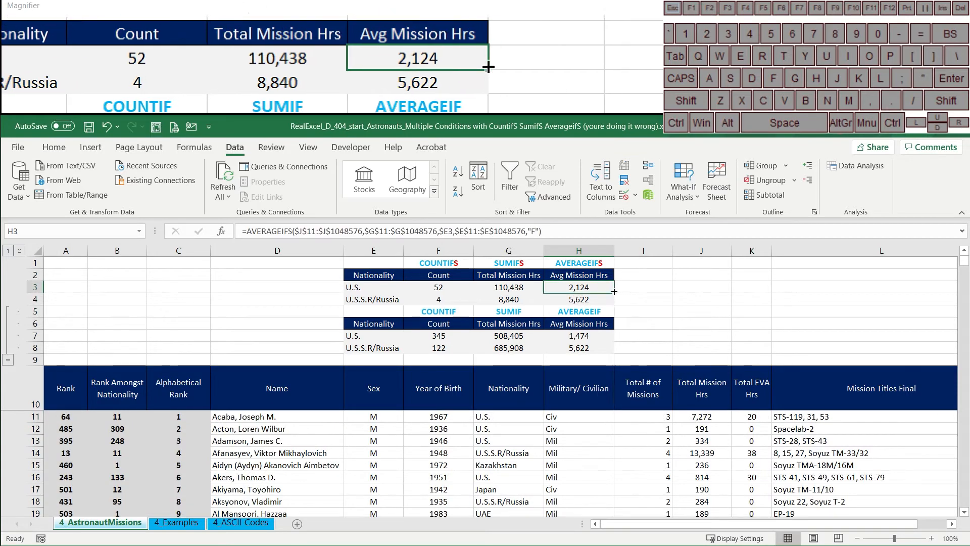
drag(614, 292, 614, 304)
click(567, 299)
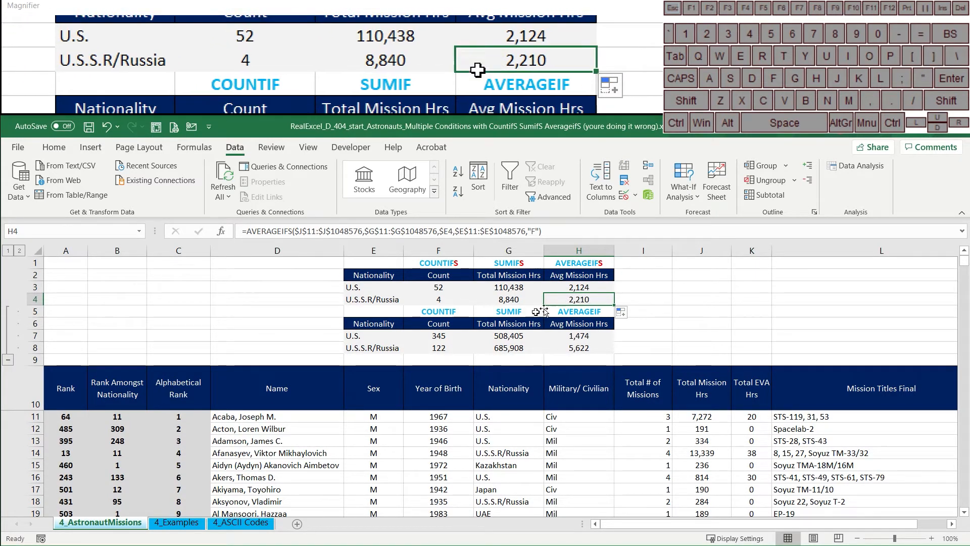
click(463, 336)
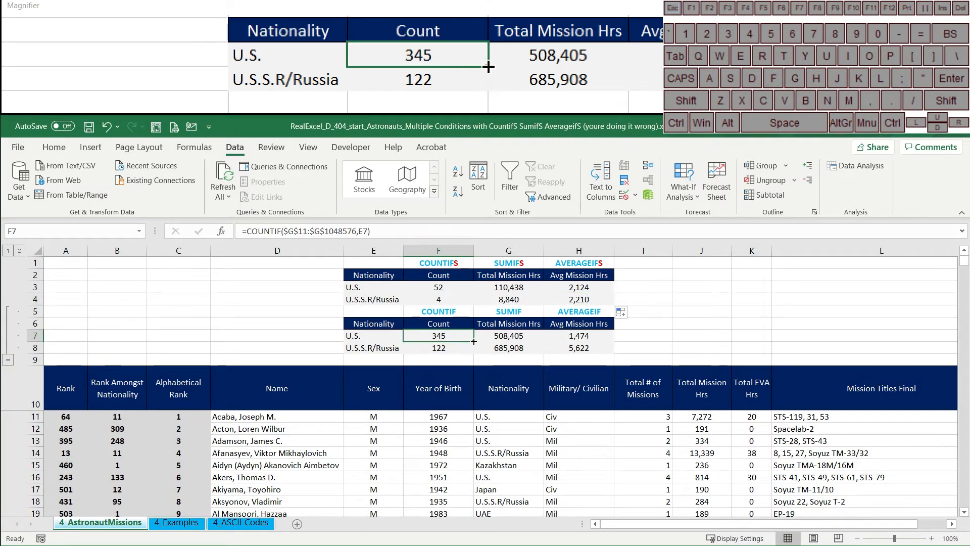
Try converting the COUNTIF formula in F7 to COUNTIFS, then discard the edit
click(366, 230)
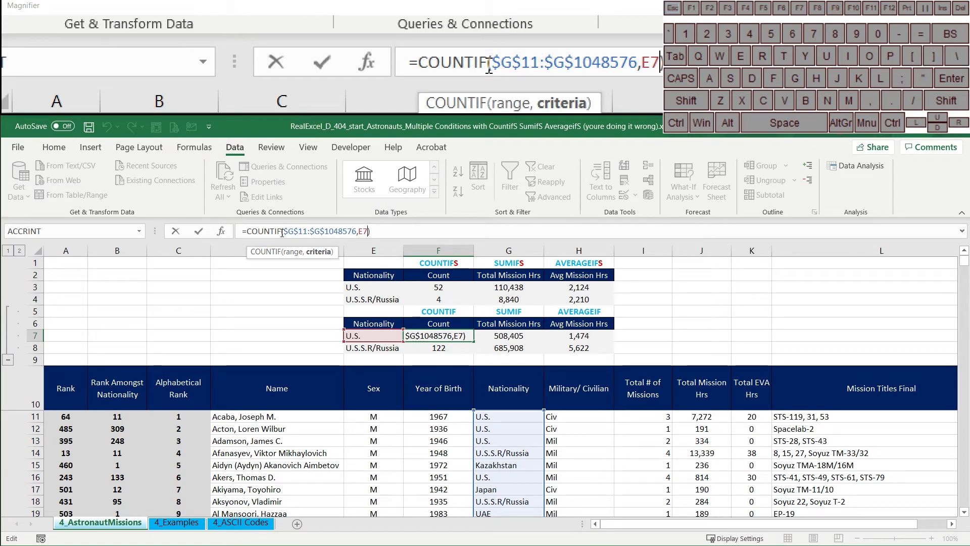
click(282, 232)
text(s)
click(372, 232)
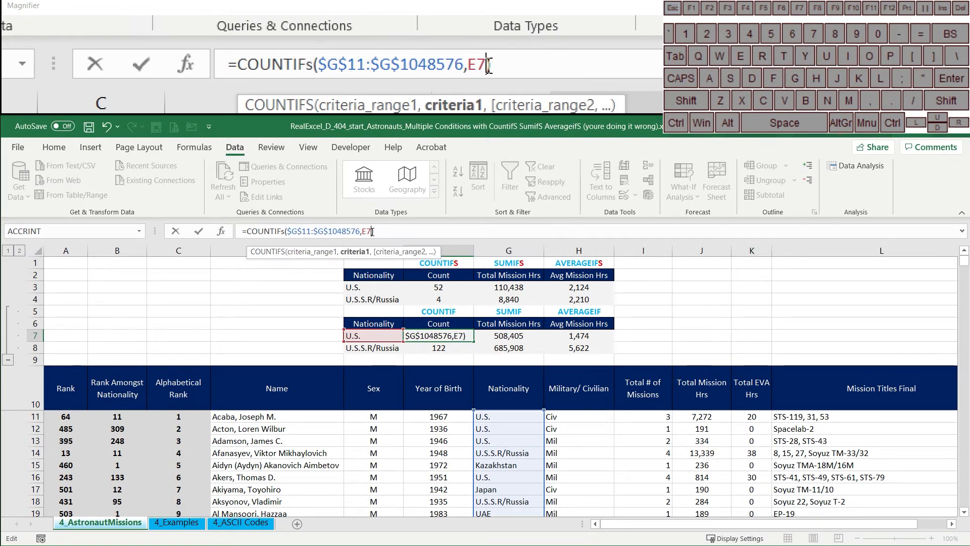
key(Escape)
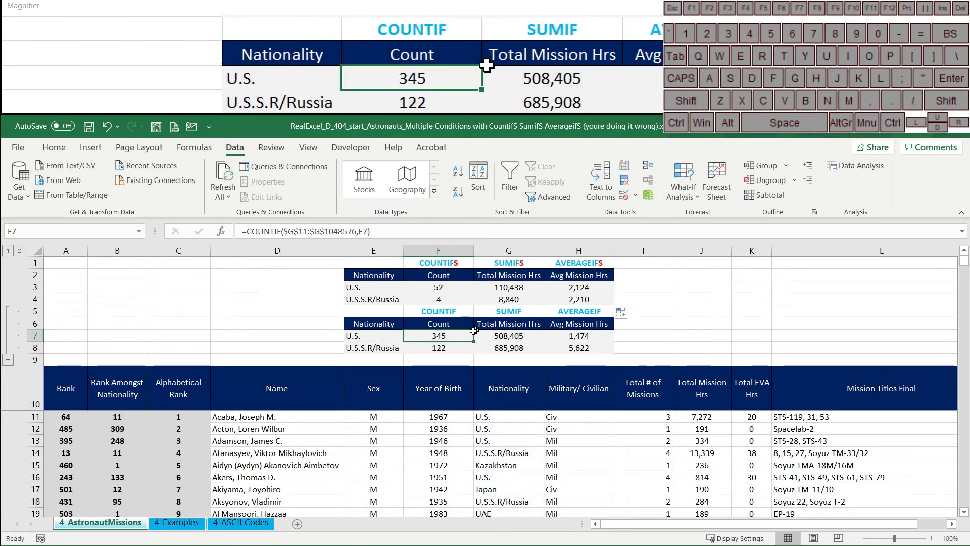
Examine the argument order of the SUMIF formula in G7 and the AVERAGEIF formula in H7
click(497, 339)
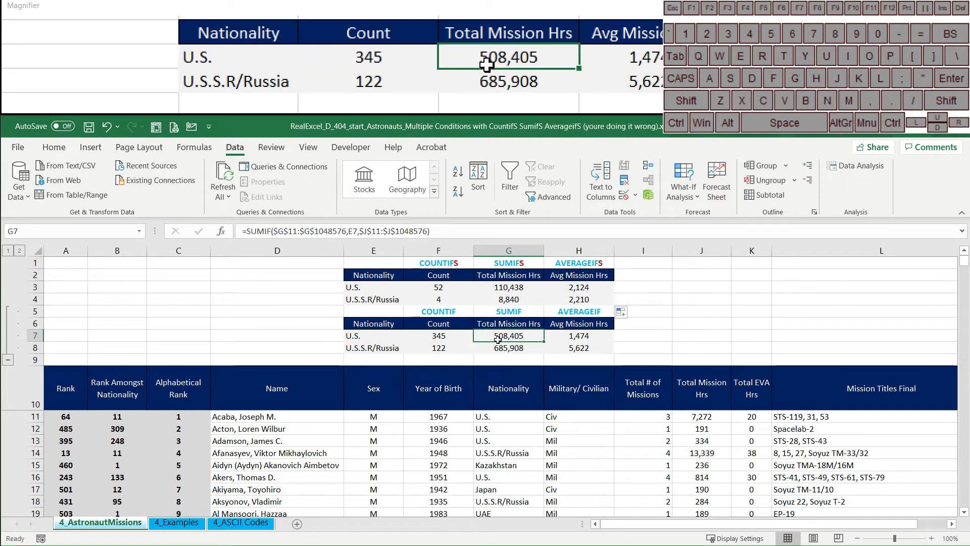
click(277, 232)
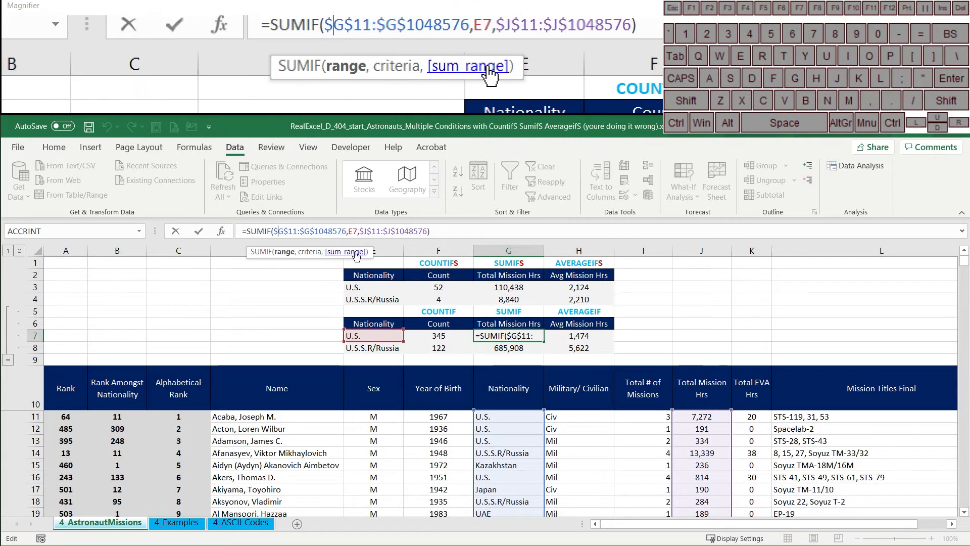
key(Escape)
click(579, 336)
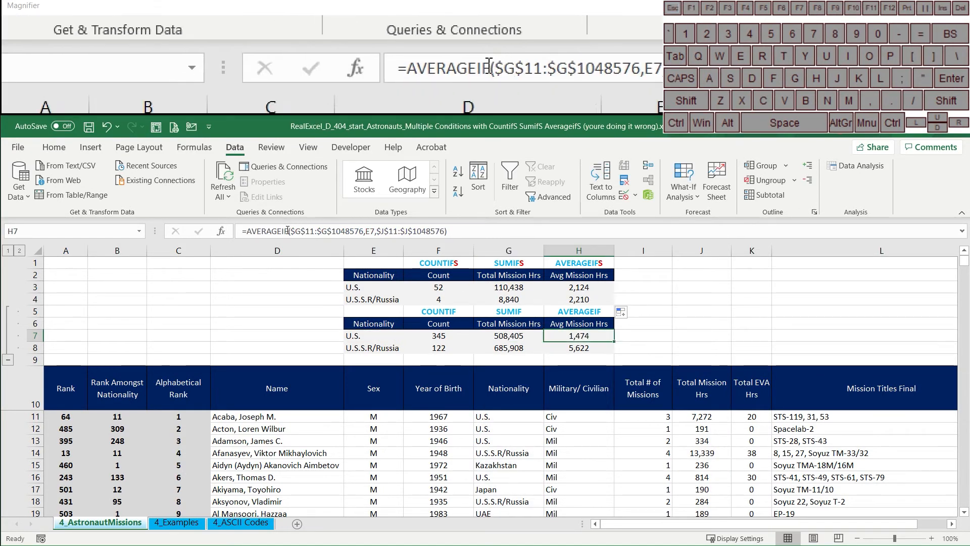
click(303, 231)
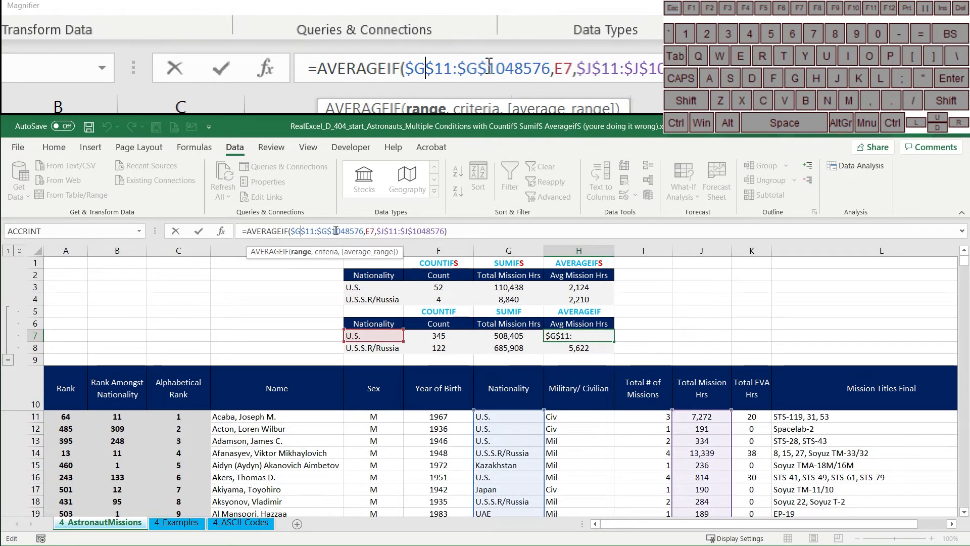
click(390, 231)
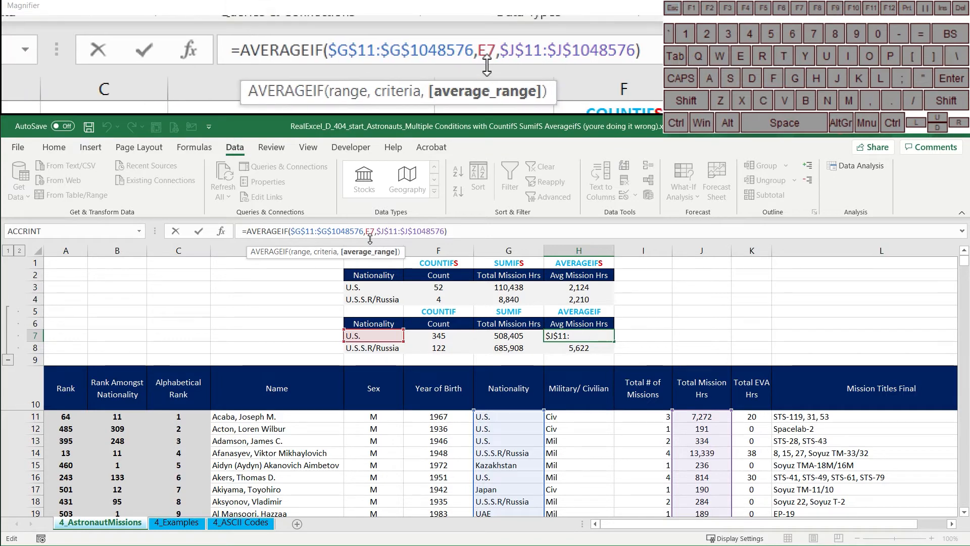
Try moving the average range $J$11:$J$1048576 ahead of the criteria range $G$11:$G$1048576 and criterion E7 in the H7 formula
drag(377, 232, 306, 232)
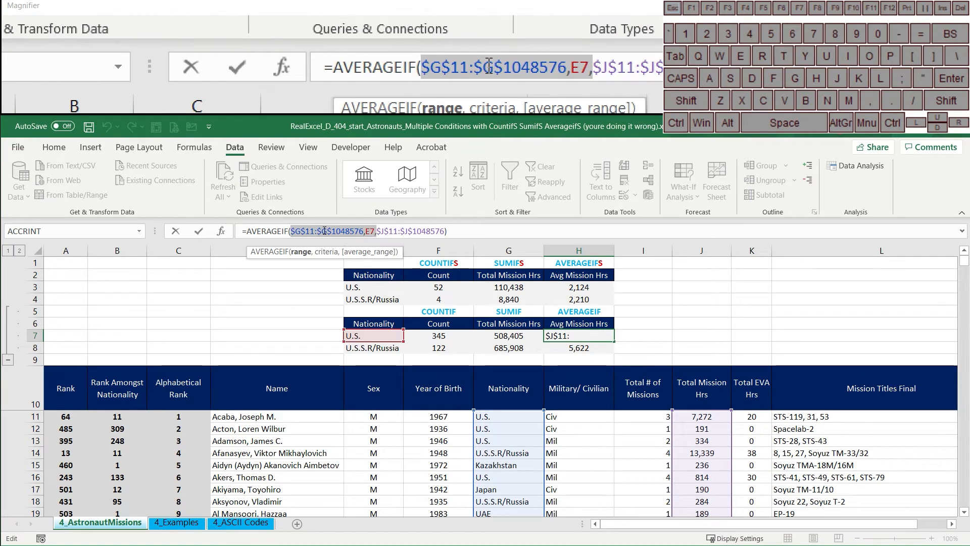
key(Delete)
click(358, 230)
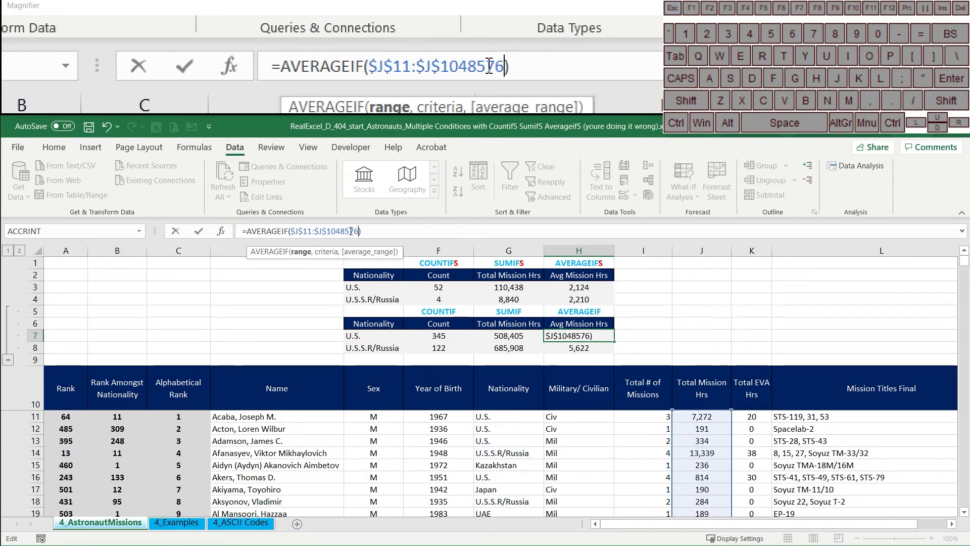
text(,)
key(ctrl+v)
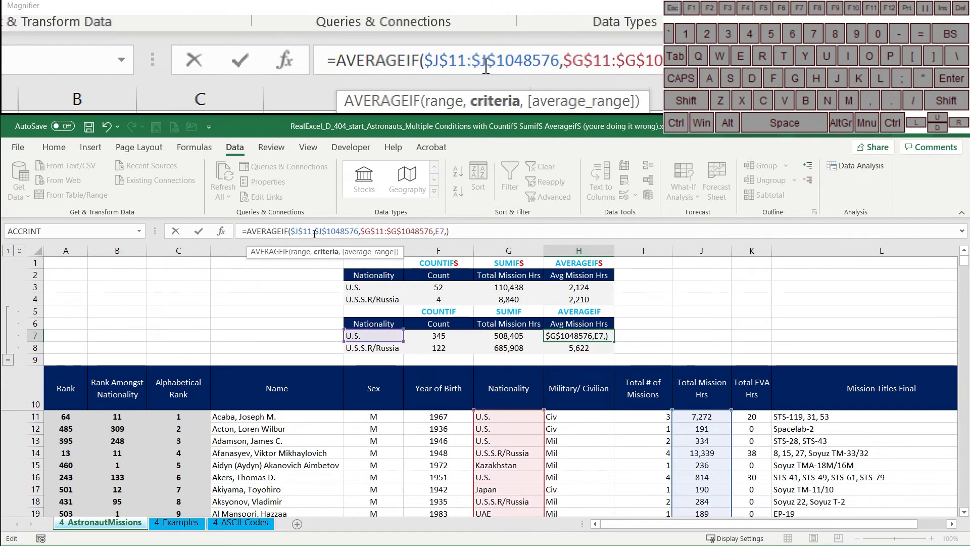
Try changing the H7 function to AVERAGEIFS, check its arguments, then discard the edit
click(289, 231)
text(s)
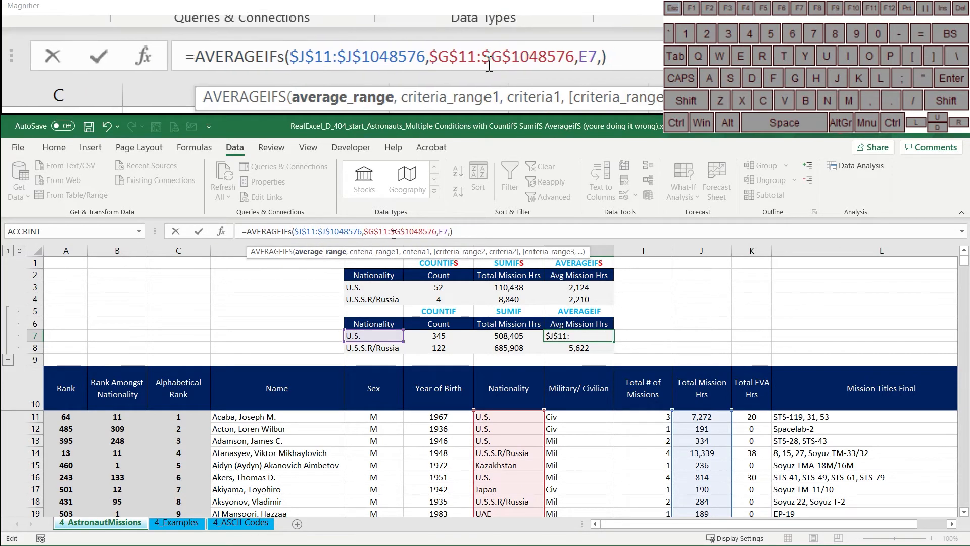
click(445, 231)
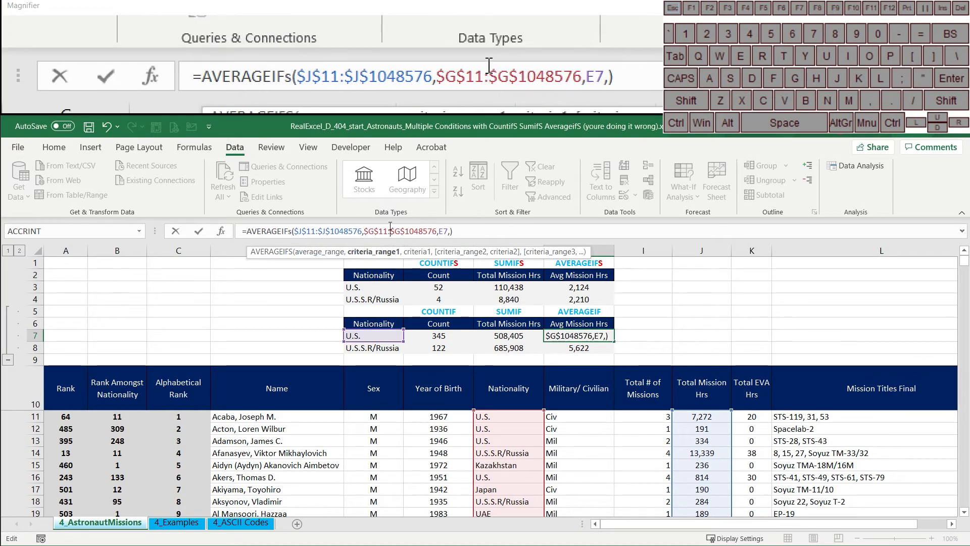
click(451, 231)
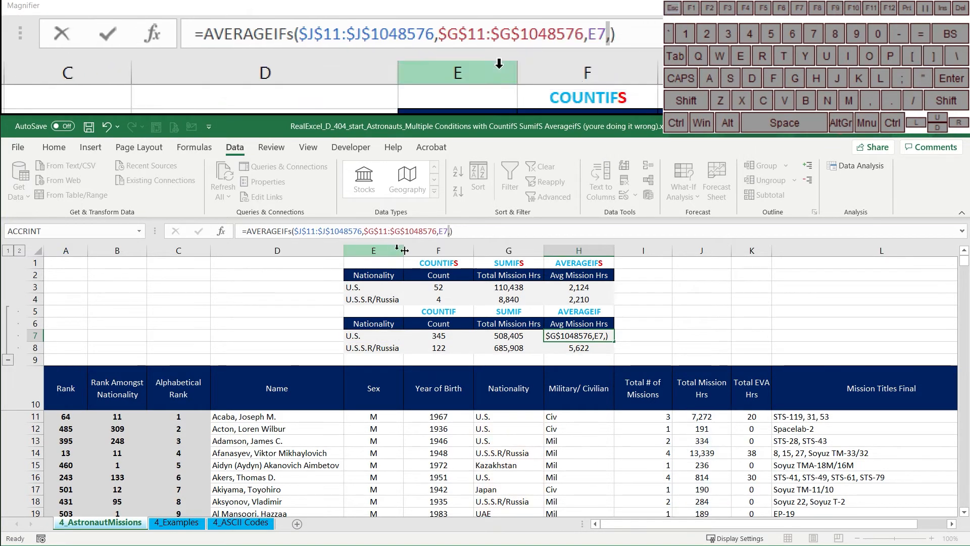
key(Escape)
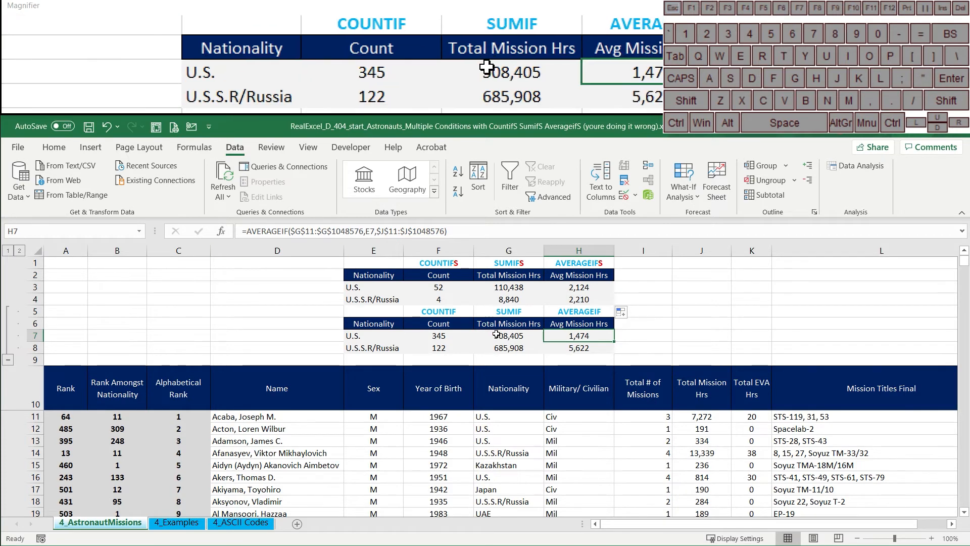
Compare the SUMIF formula in G7 and its table in E5:H8 with the SUMIFS and AVERAGEIFS formulas in G3 and H3
click(497, 335)
click(324, 231)
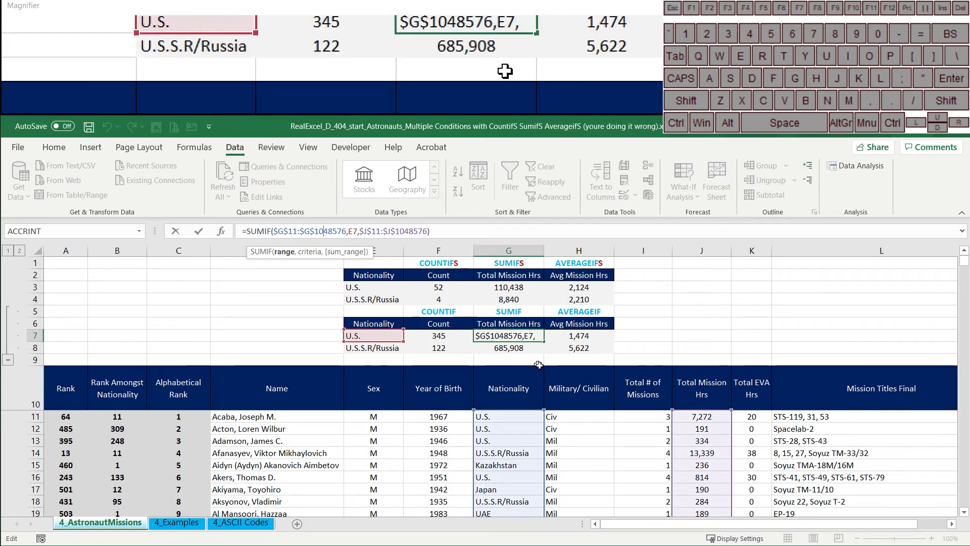
key(Escape)
click(502, 311)
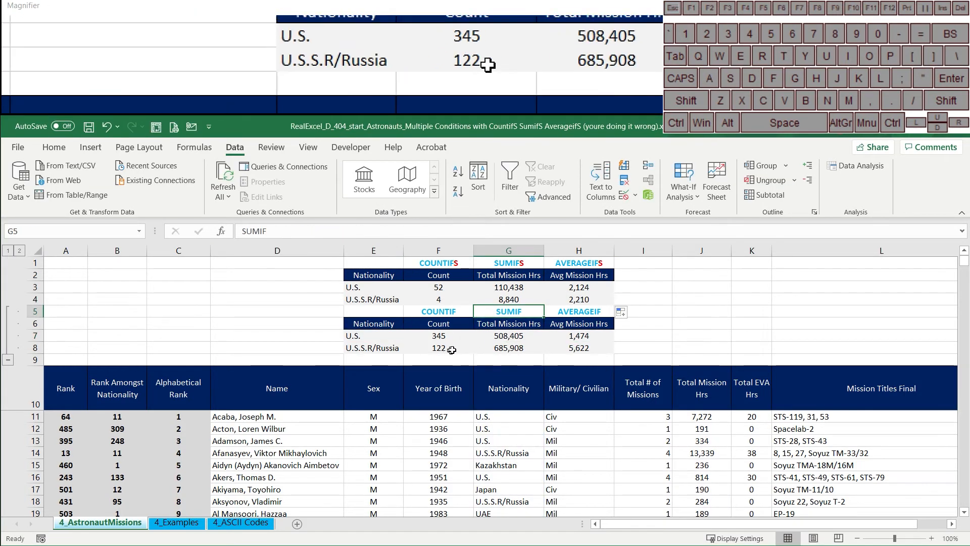
click(489, 346)
click(489, 289)
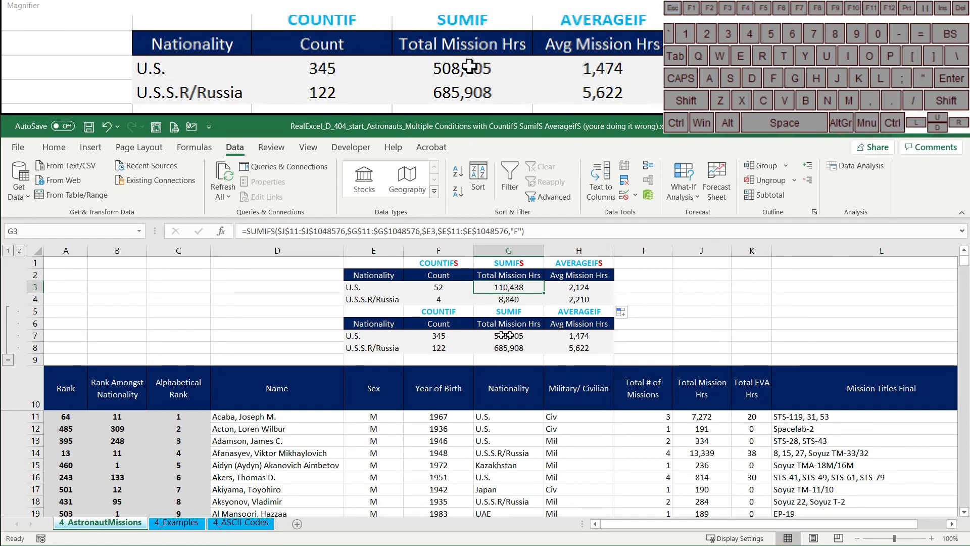
click(505, 335)
drag(371, 312, 604, 349)
click(573, 287)
click(509, 288)
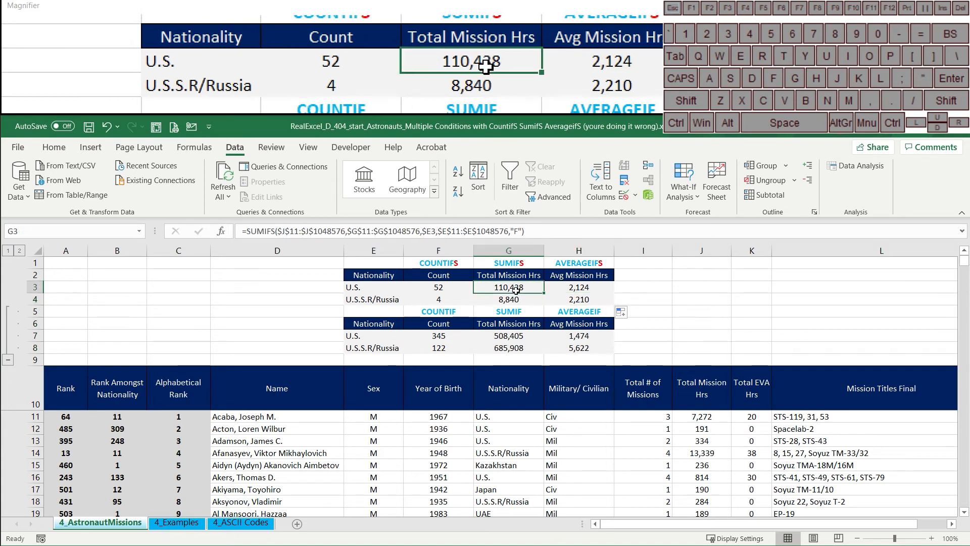
Examine the sum range and first criteria range of the SUMIFS formula in G4, and view the AVERAGEIFS formula in H3
click(514, 298)
click(390, 236)
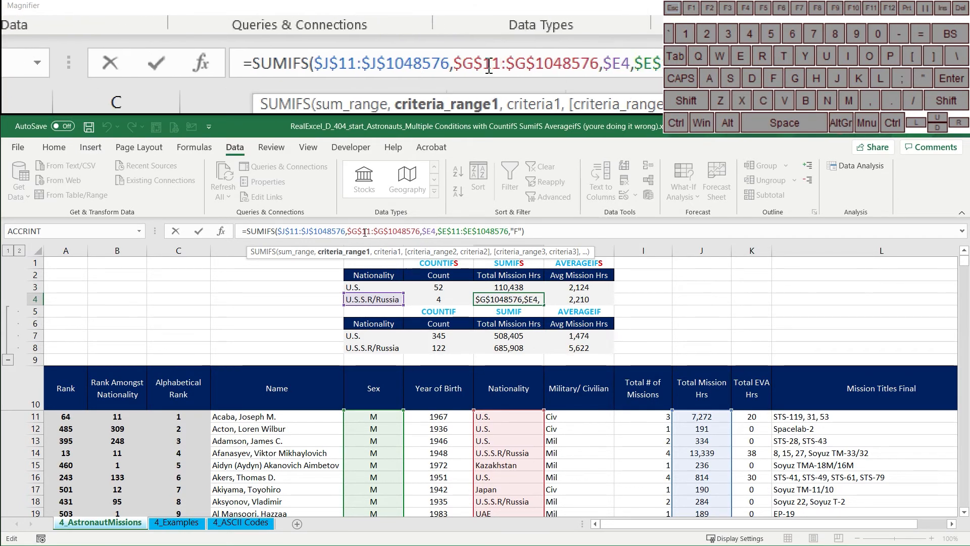
click(302, 231)
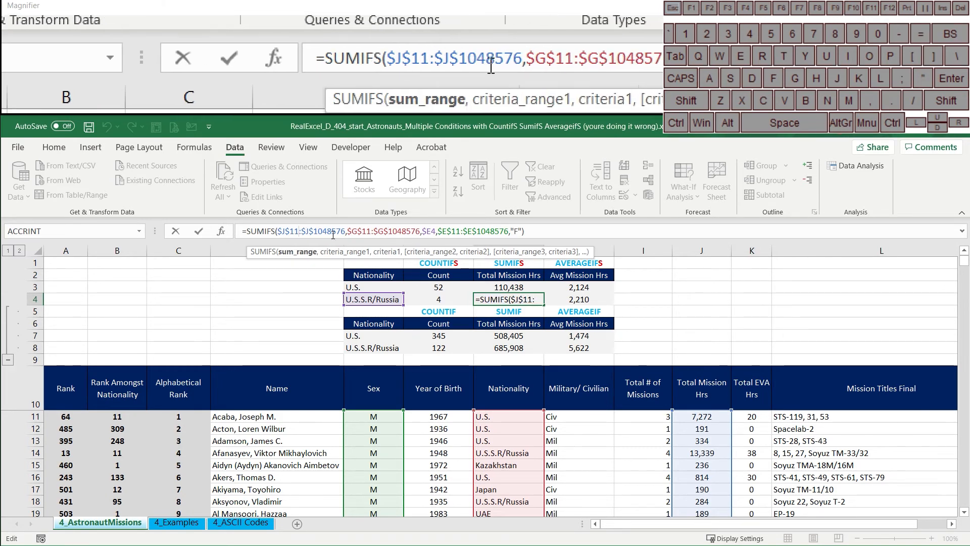
key(Return)
click(576, 287)
click(326, 231)
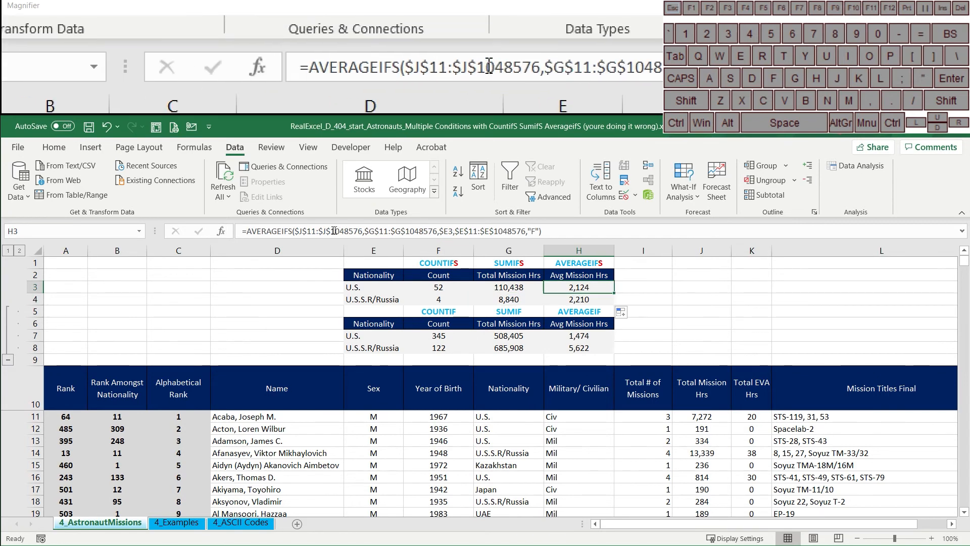
key(Return)
Examine both criteria ranges and their criteria, $E3 and "F", in the SUMIFS formula in G3
click(509, 287)
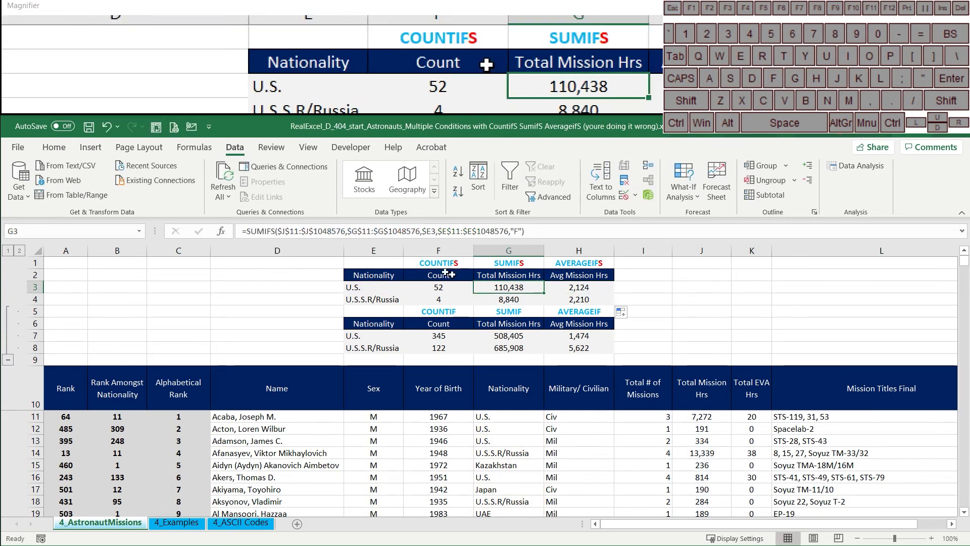
key(F2)
click(384, 233)
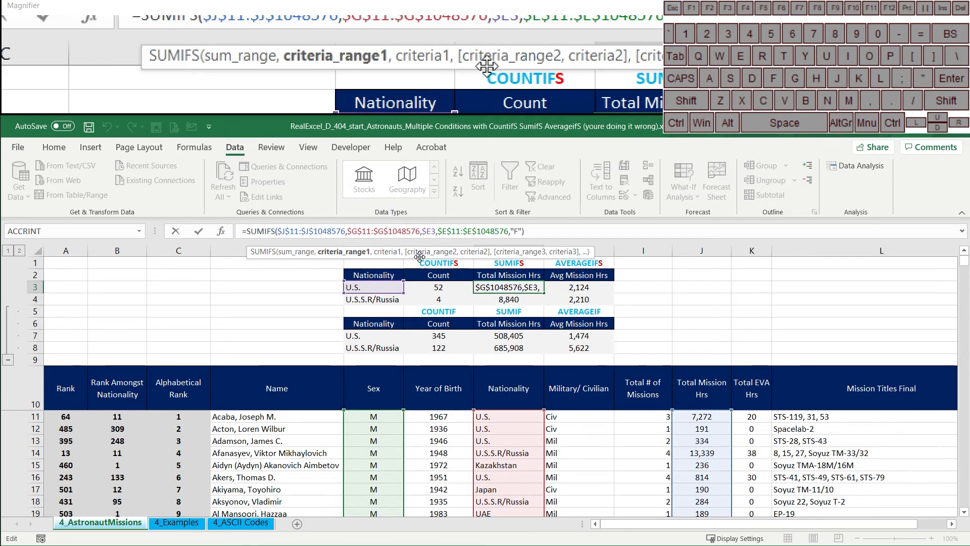
click(354, 230)
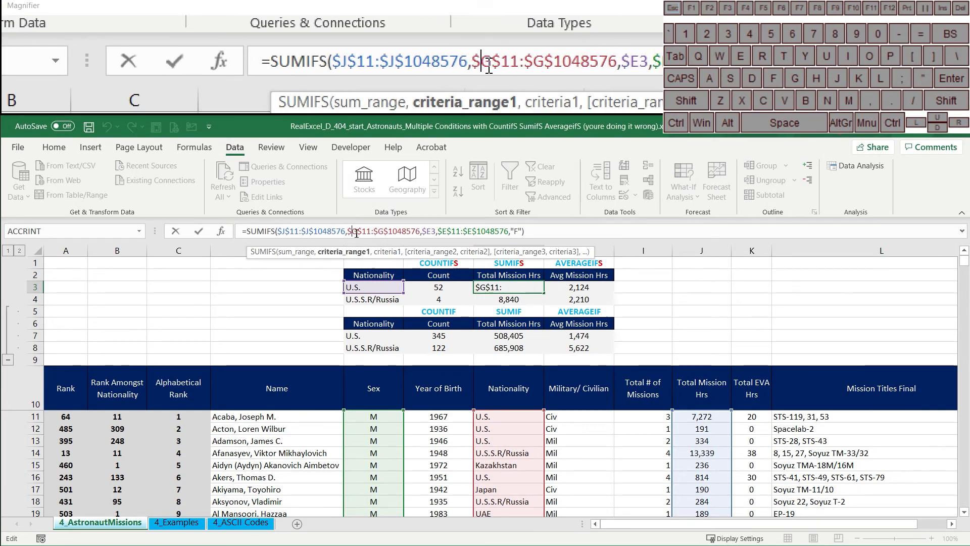
click(430, 230)
click(456, 231)
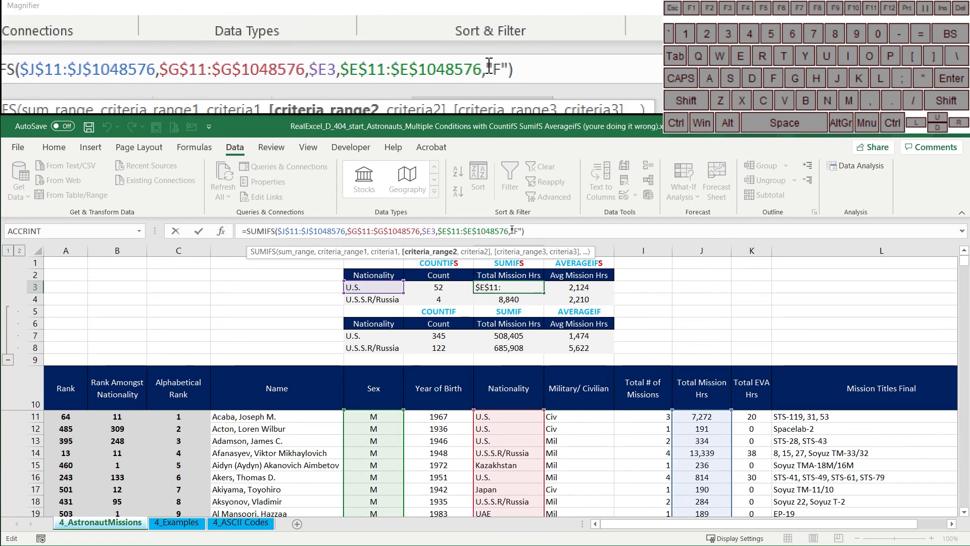
click(514, 230)
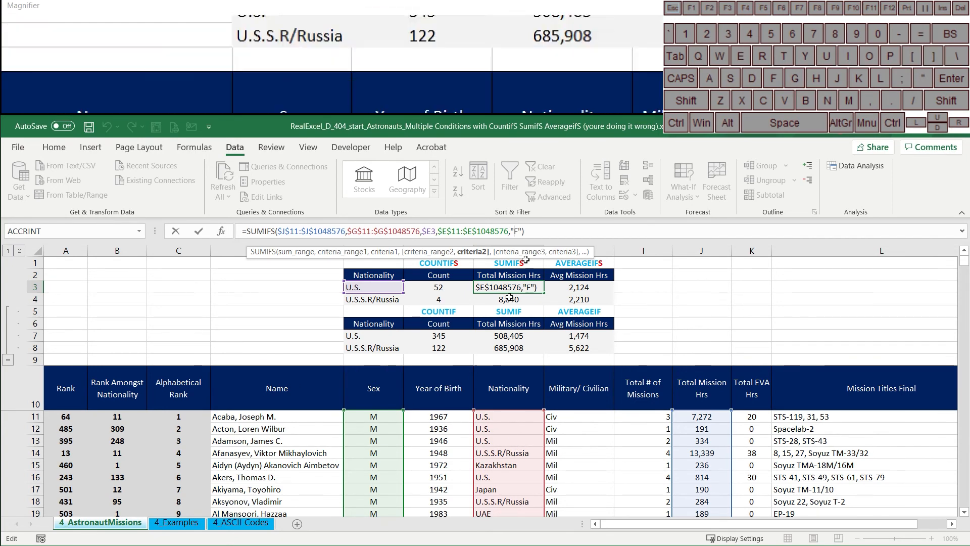
Compare the multiple-condition table in E1:H4 with the single-condition table in E5:H8
drag(579, 262, 352, 299)
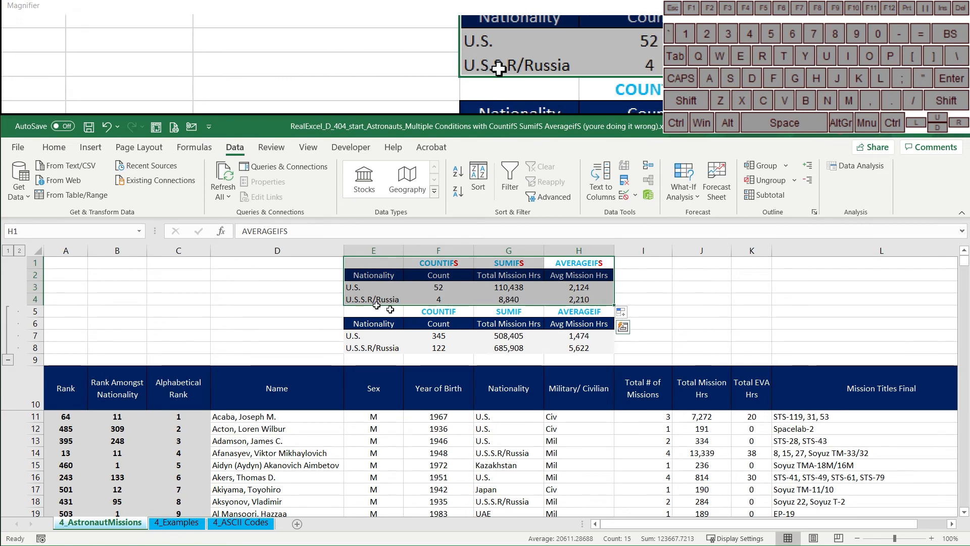
click(439, 323)
click(561, 312)
drag(562, 313, 372, 348)
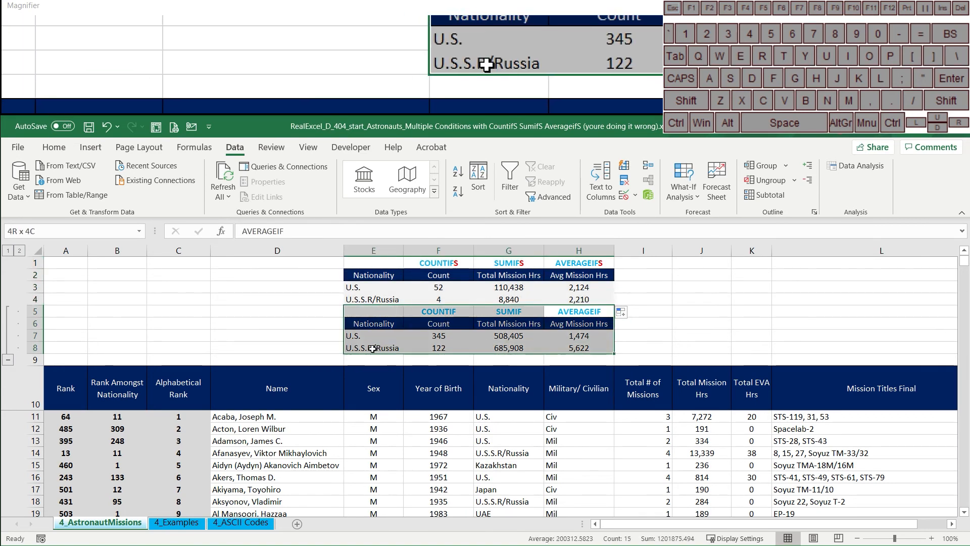
click(268, 347)
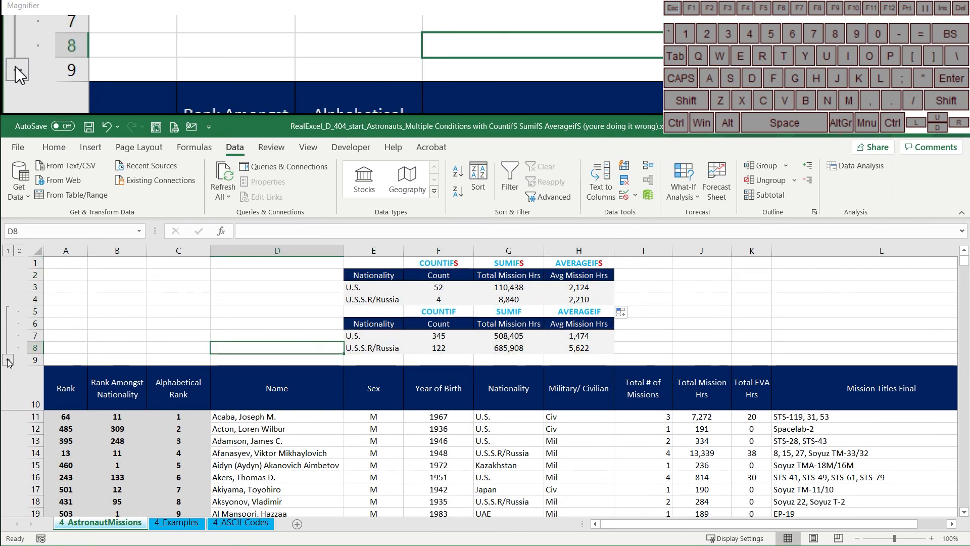
Collapse the grouped rows 5 to 8 to hide the single-condition table
click(7, 359)
click(508, 275)
drag(439, 263, 580, 259)
click(657, 264)
click(713, 265)
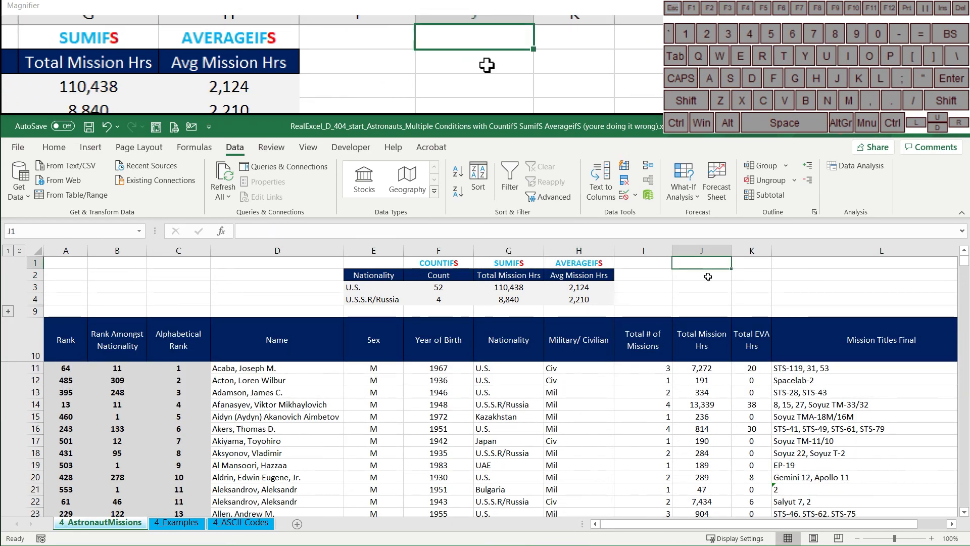
click(707, 276)
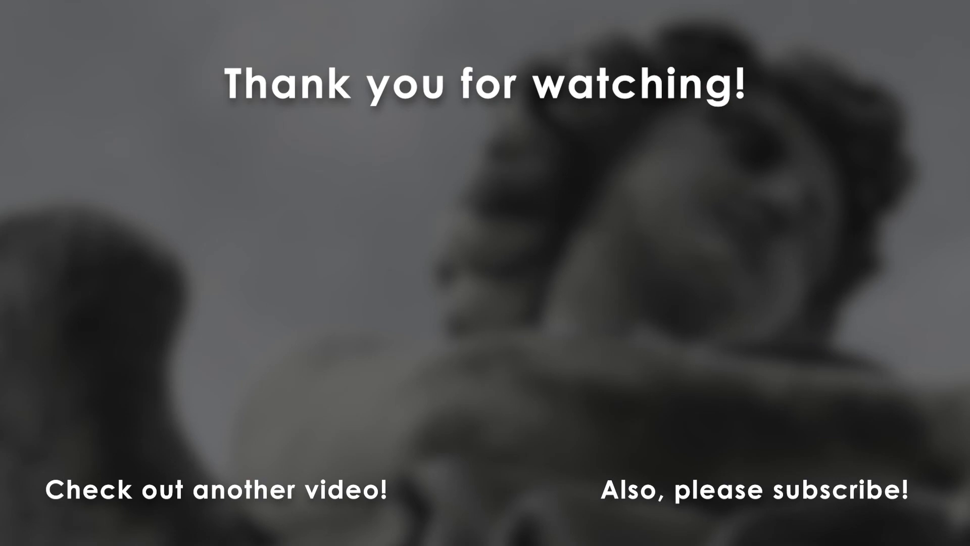